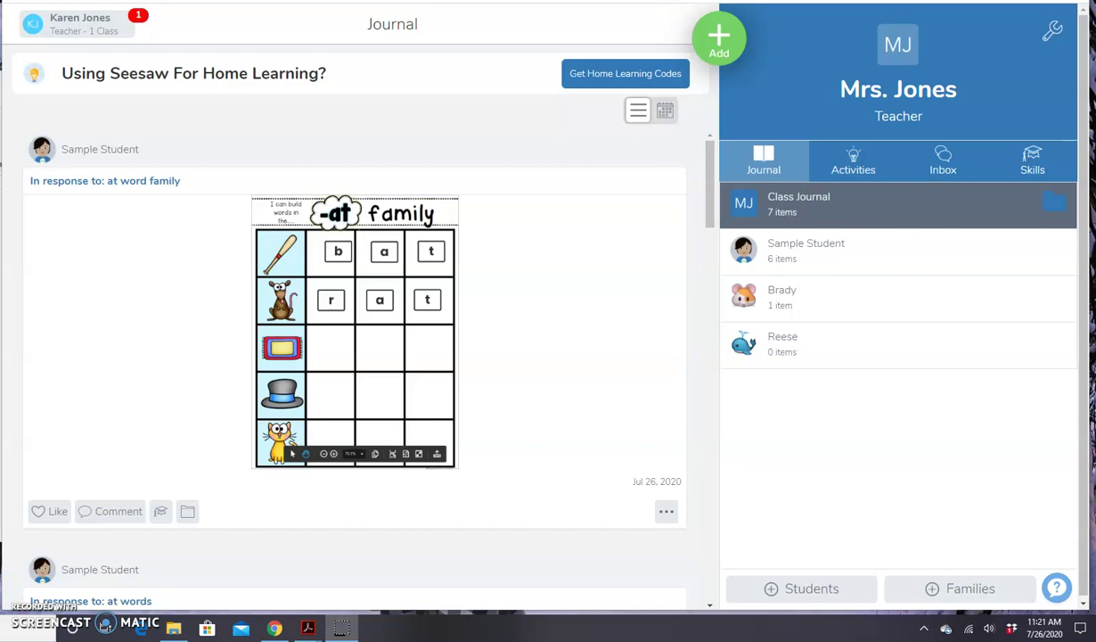
Switch to the Unit 2 Seasons and Weather PDF in Acrobat and bring the full Weather Words worksheet on page 33 into view
mouse_move(307, 628)
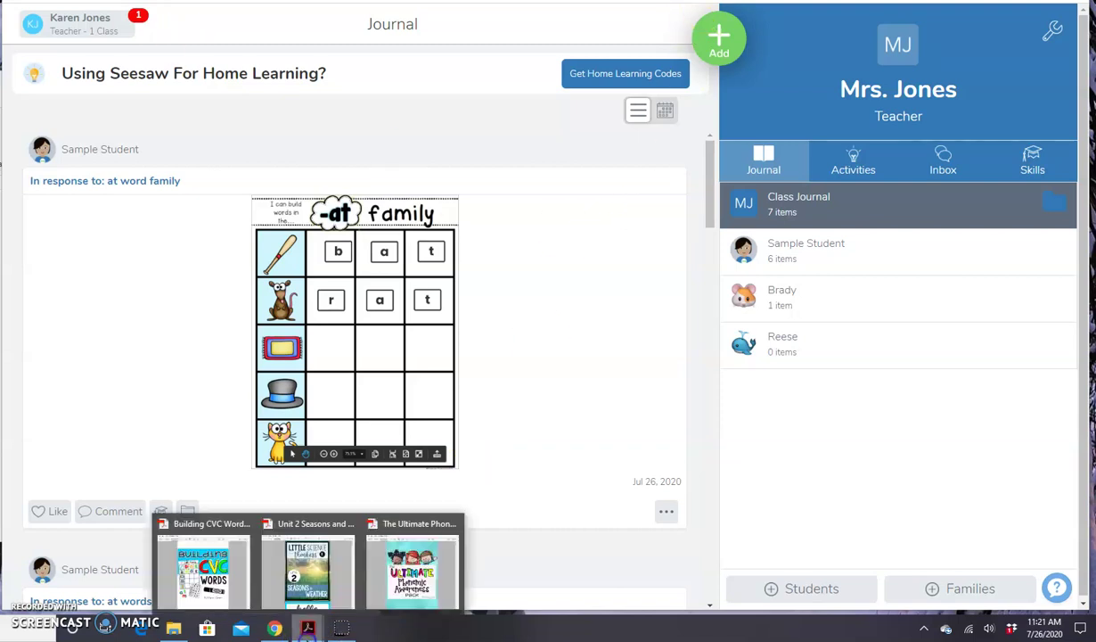
click(310, 578)
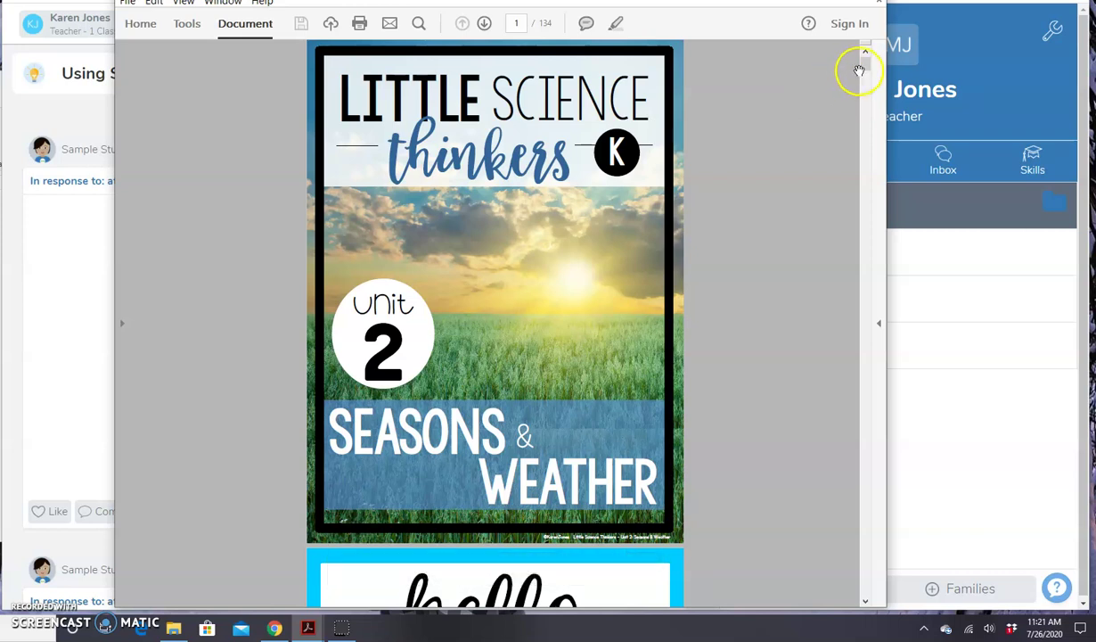
drag(620, 0, 620, 12)
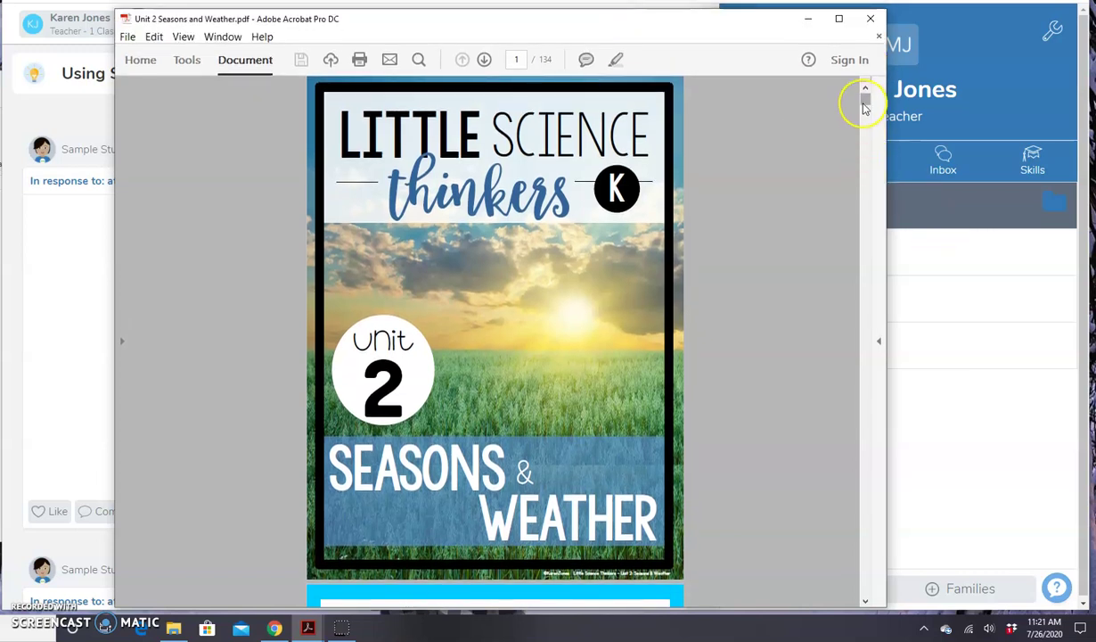
drag(864, 103, 864, 215)
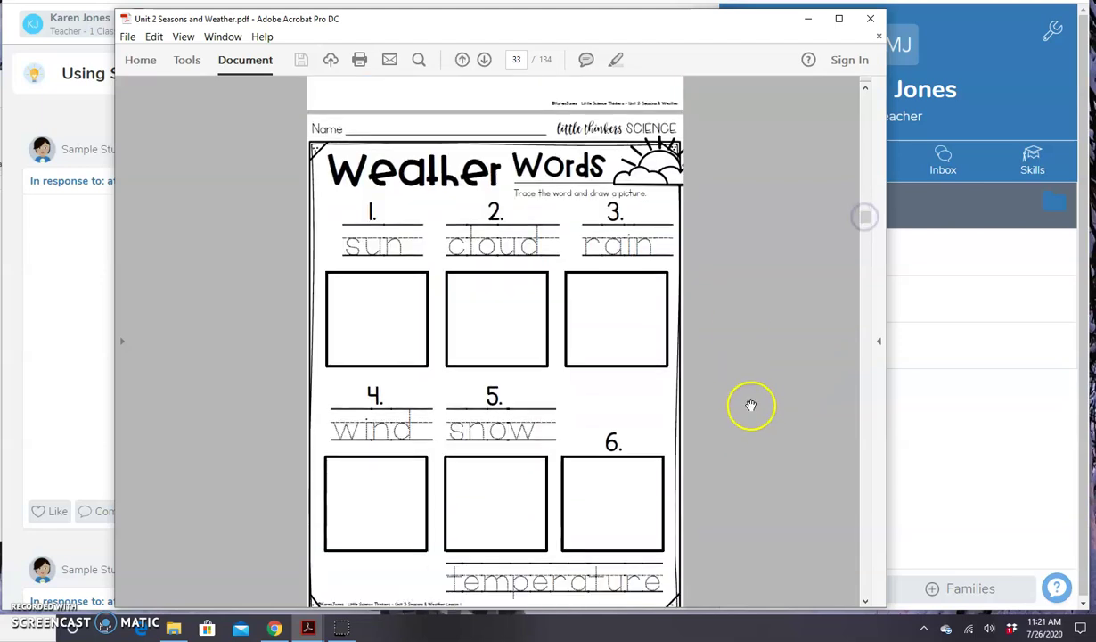
scroll(752, 401, down, 1)
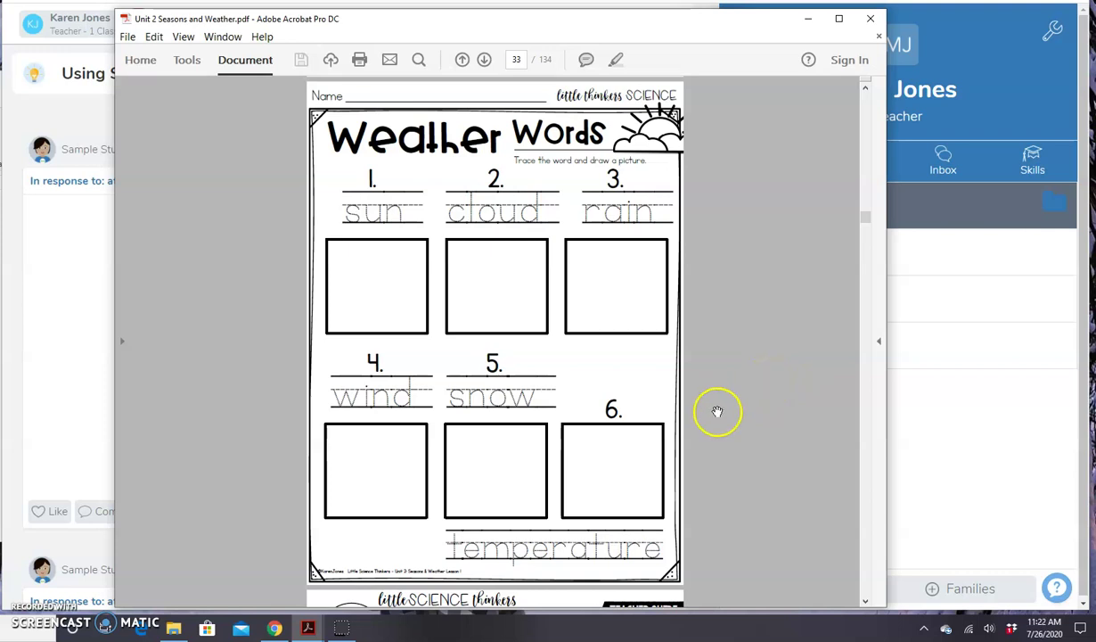
Open the Snipping Tool and capture a new snip of the whole Weather Words worksheet page
click(17, 629)
text(snipping)
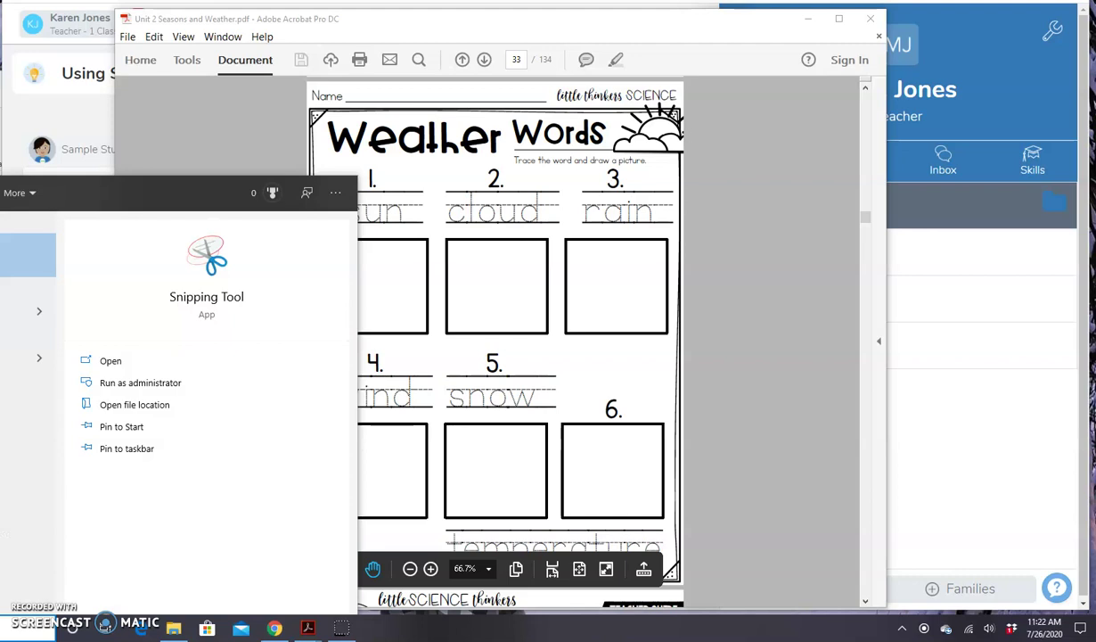
key(Return)
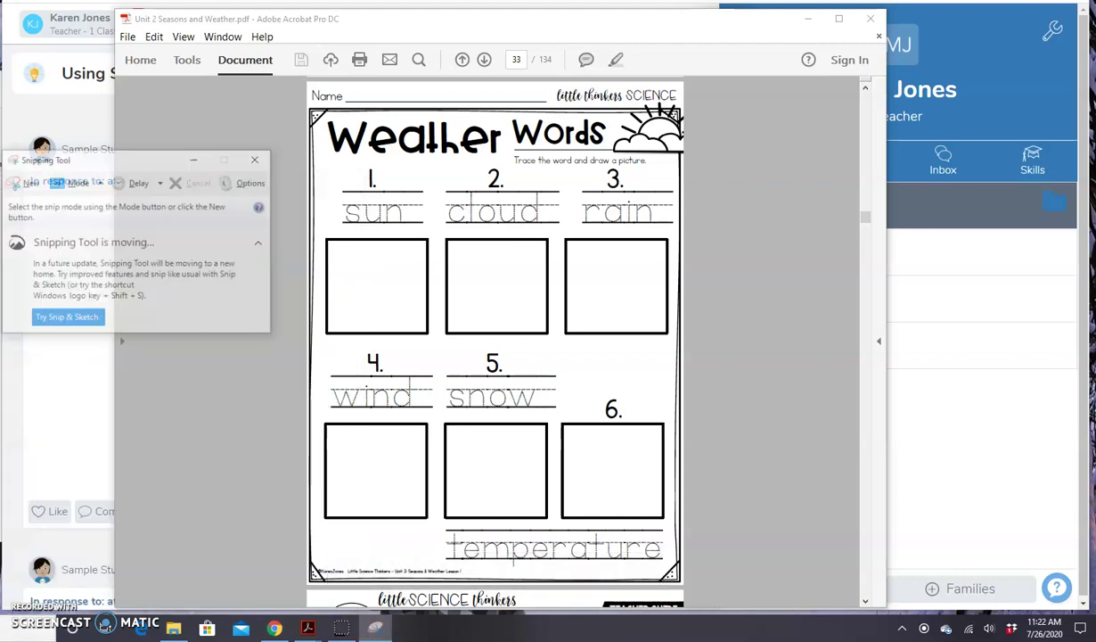
drag(164, 157, 182, 122)
click(40, 143)
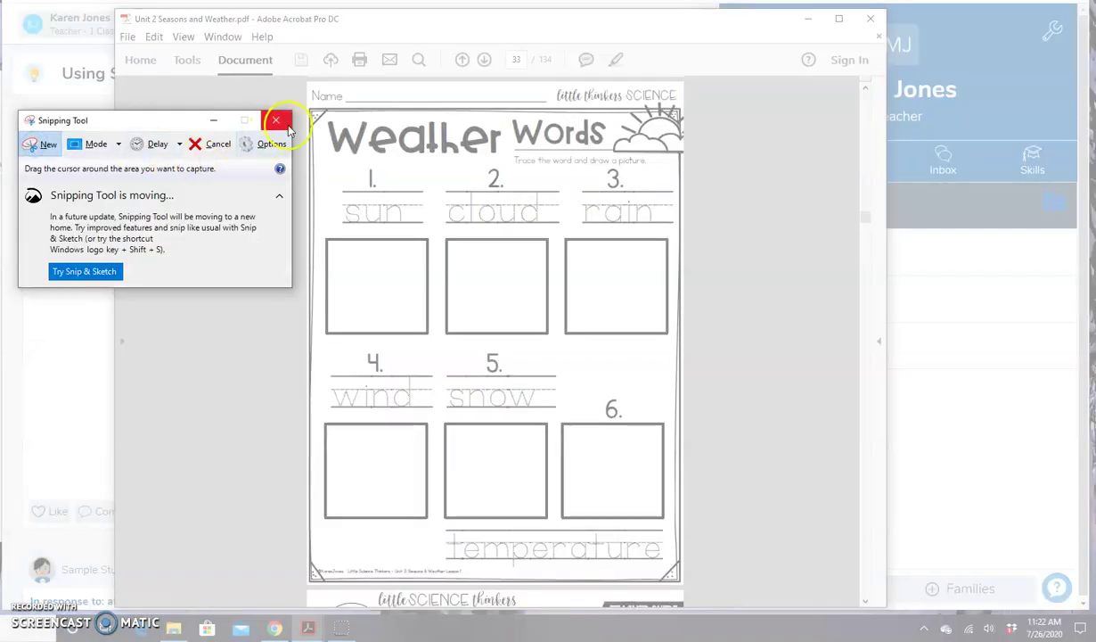
drag(307, 81, 684, 585)
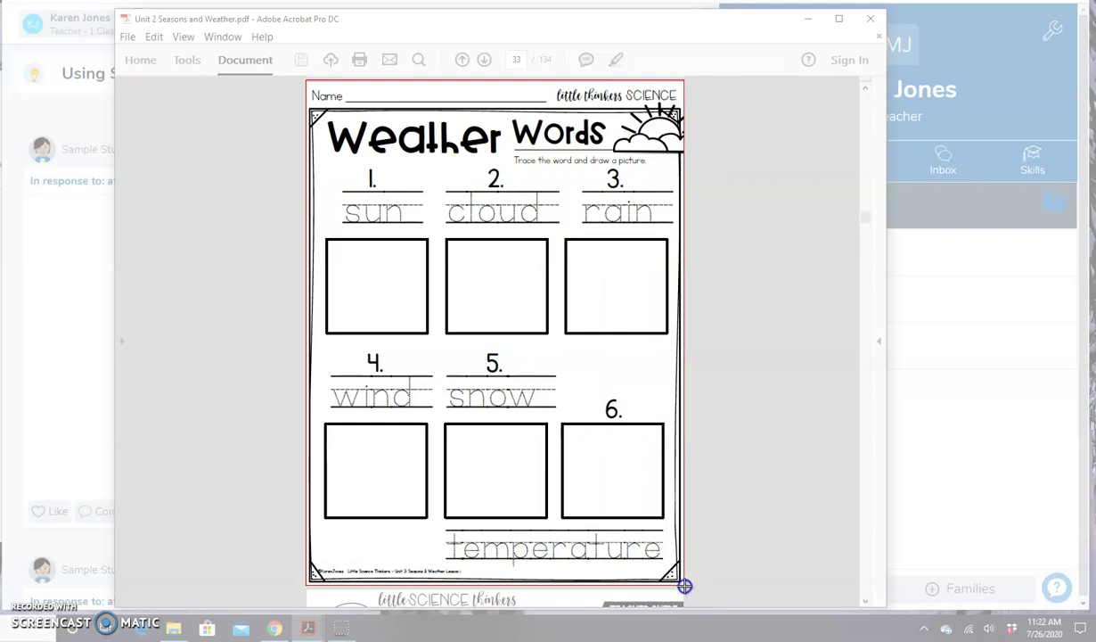
drag(684, 586, 685, 585)
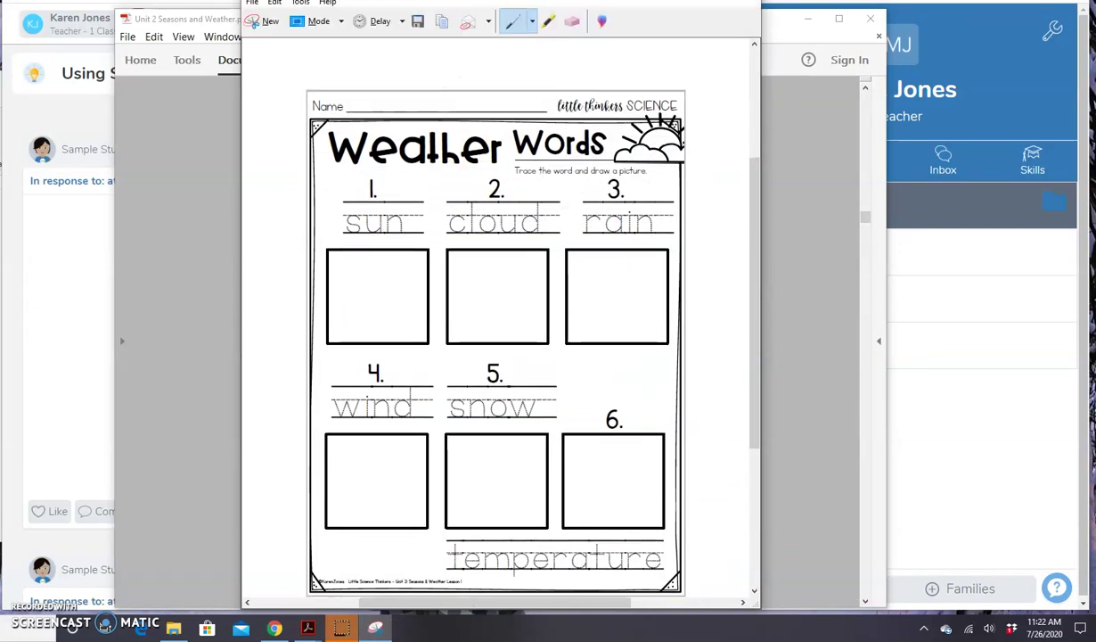
Save the snip as a PNG named "weather words" in the Pictures folder, and close the Snipping Tool and the PDF
click(252, 33)
click(258, 67)
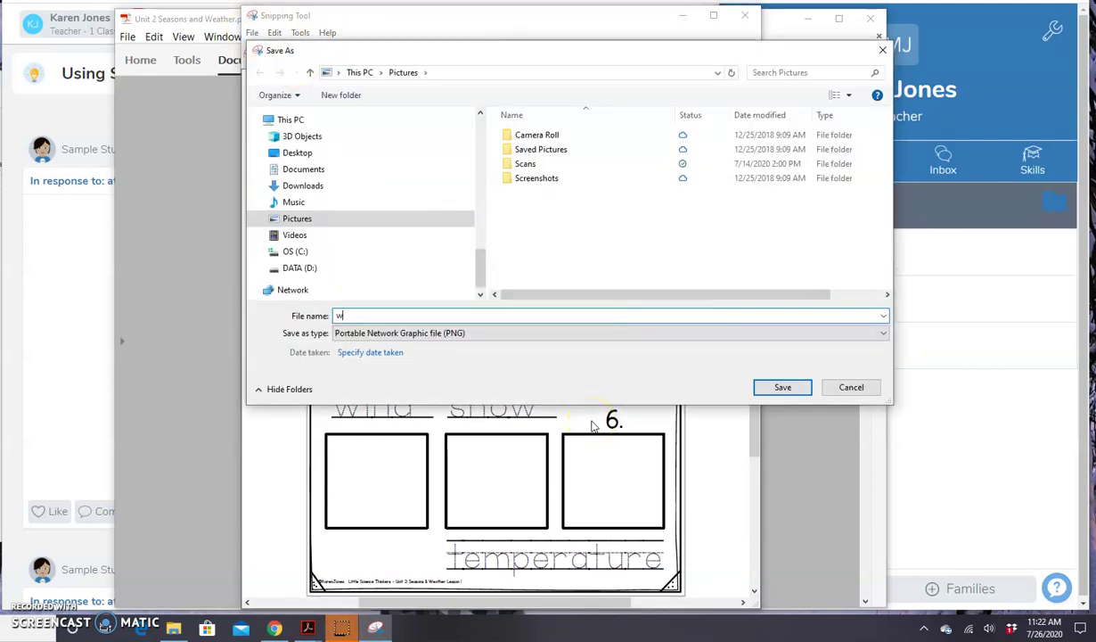
key(Return)
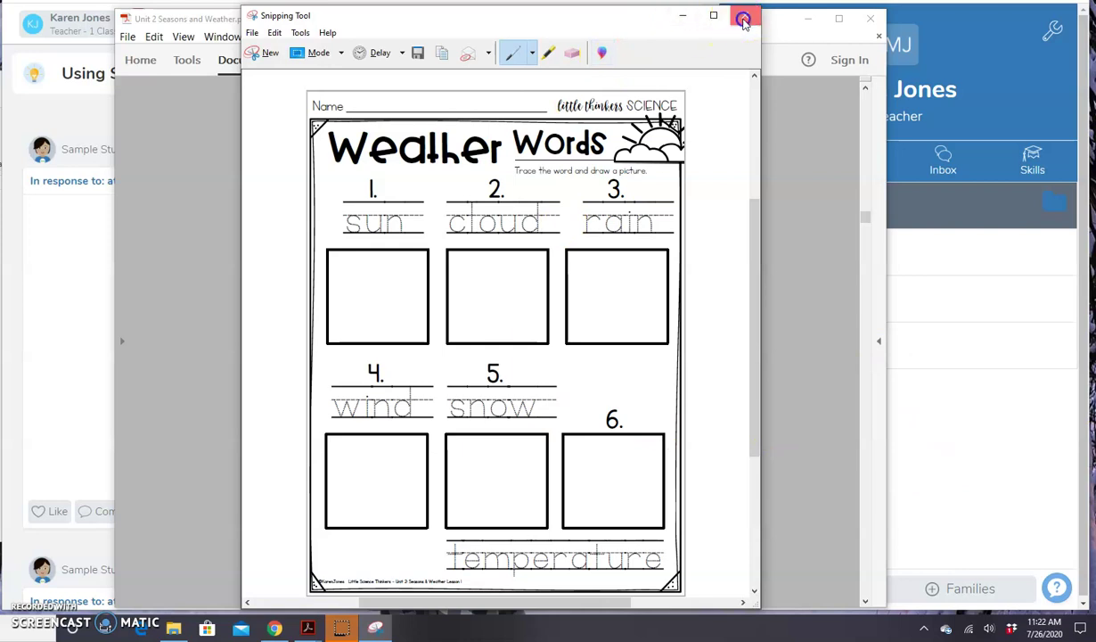
click(743, 20)
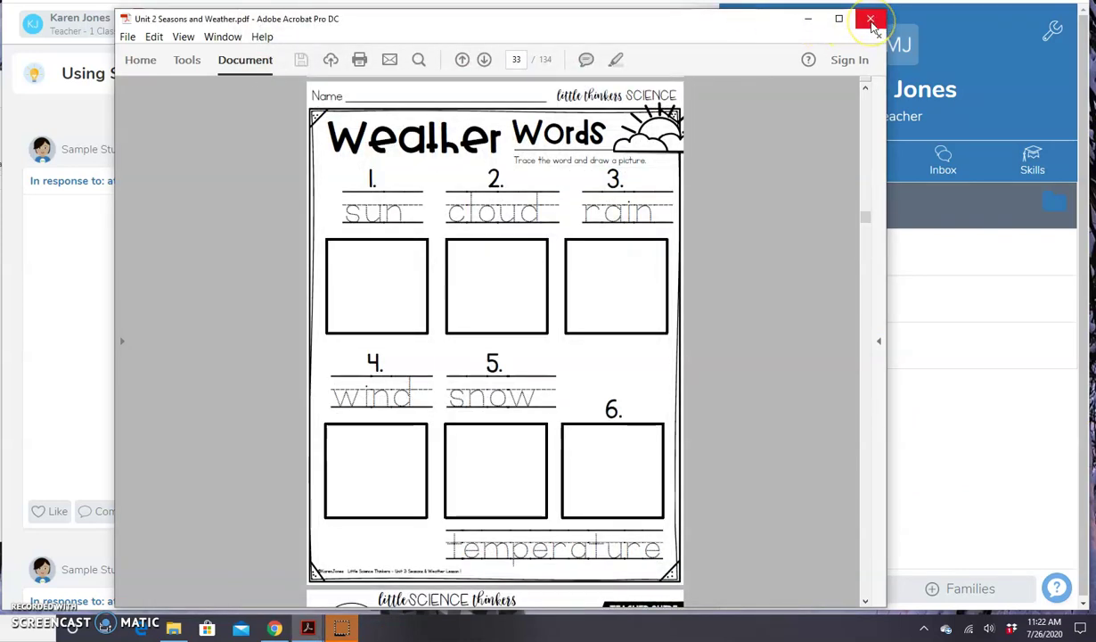
click(872, 22)
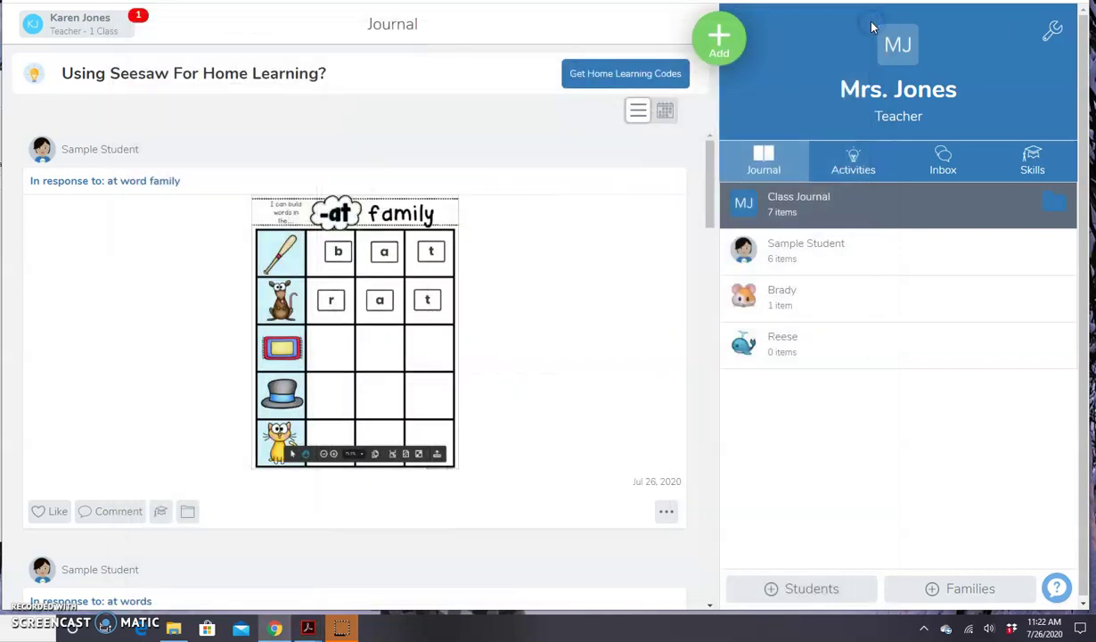
Create a new activity to assign in Seesaw and name it "Science Lesson 2"
click(695, 36)
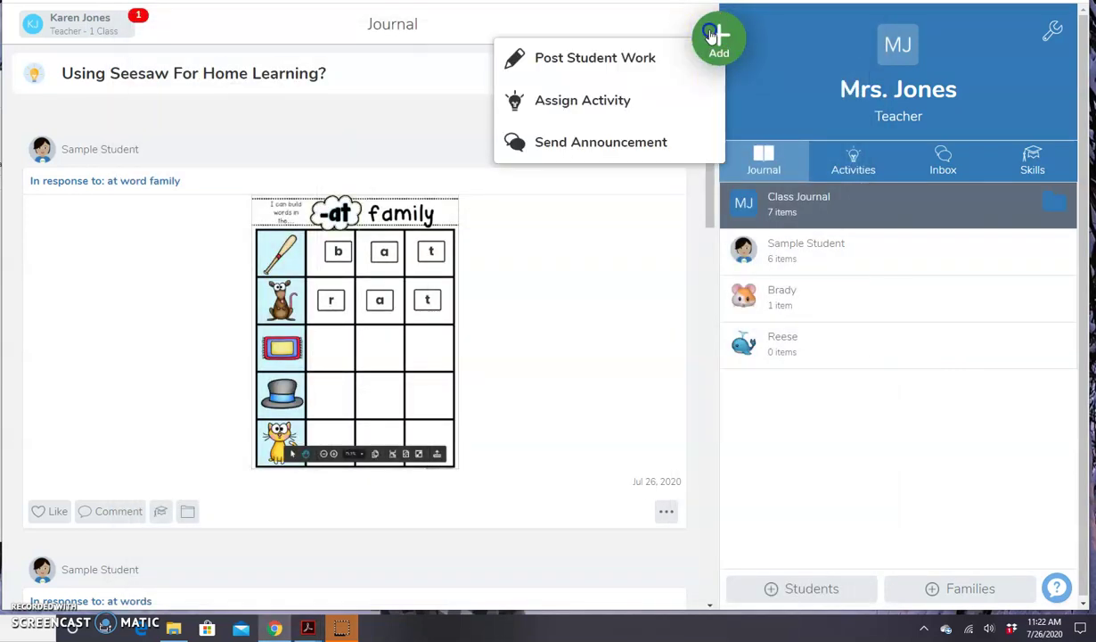
click(579, 109)
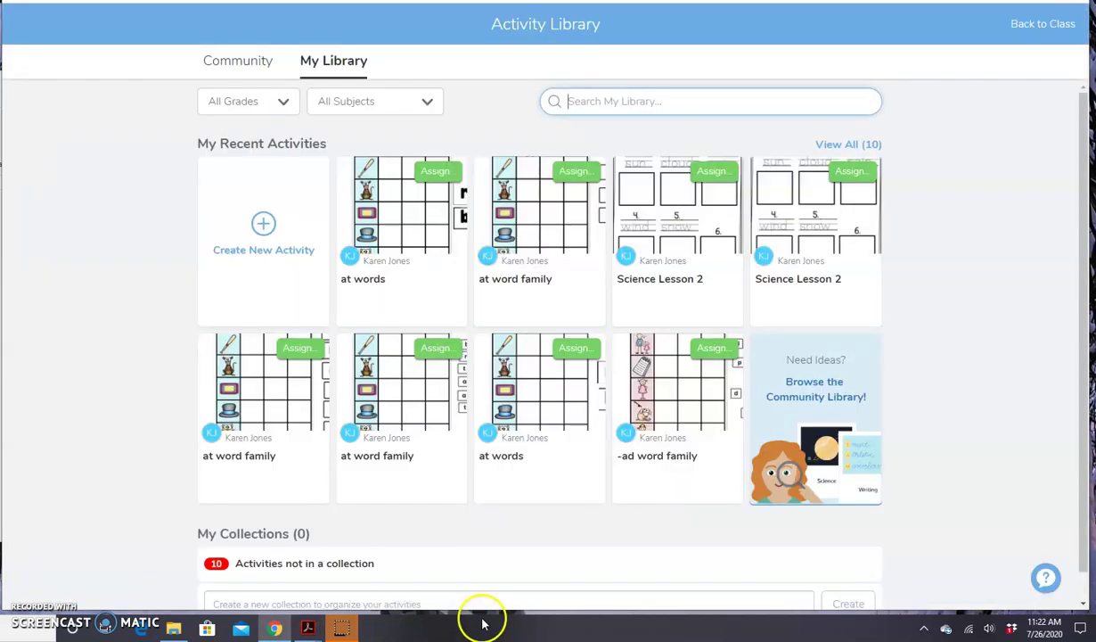
click(262, 224)
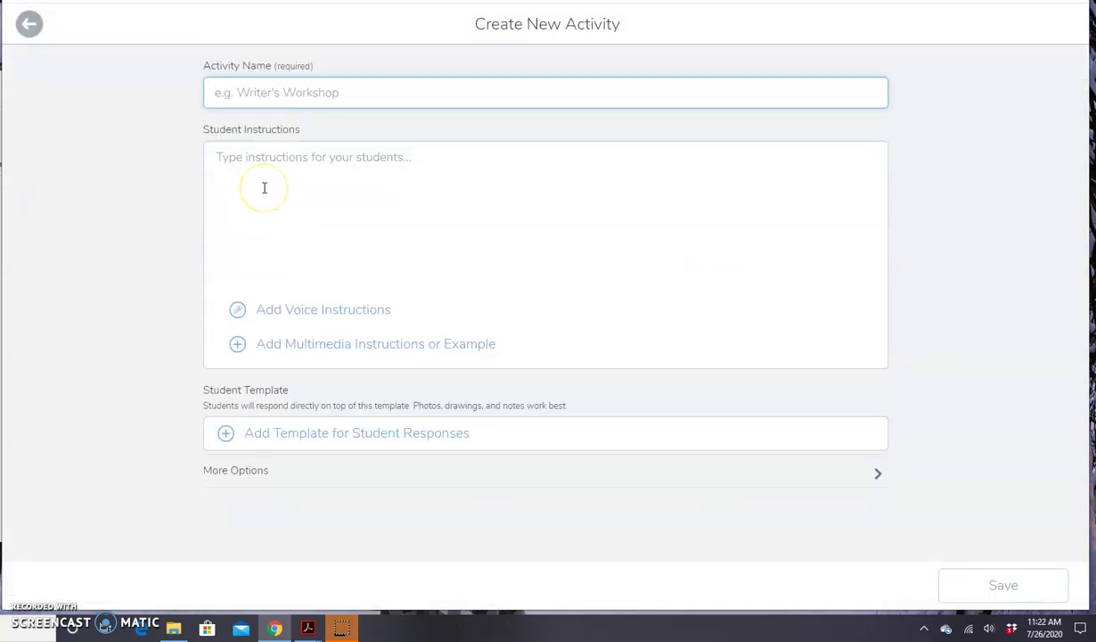
text(Science Lesson 2)
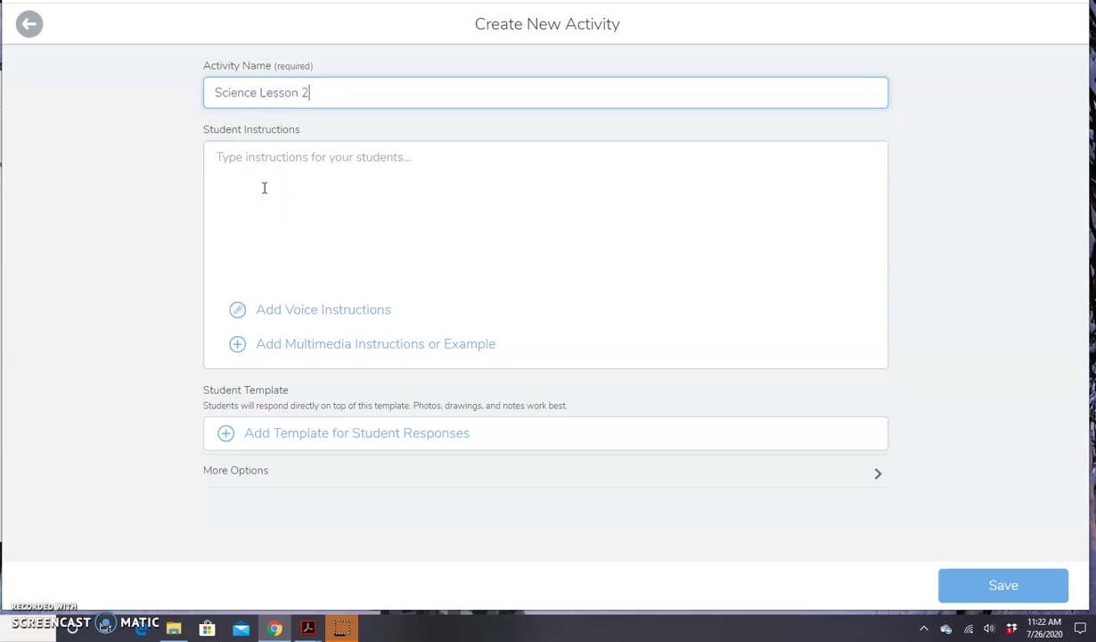
click(311, 164)
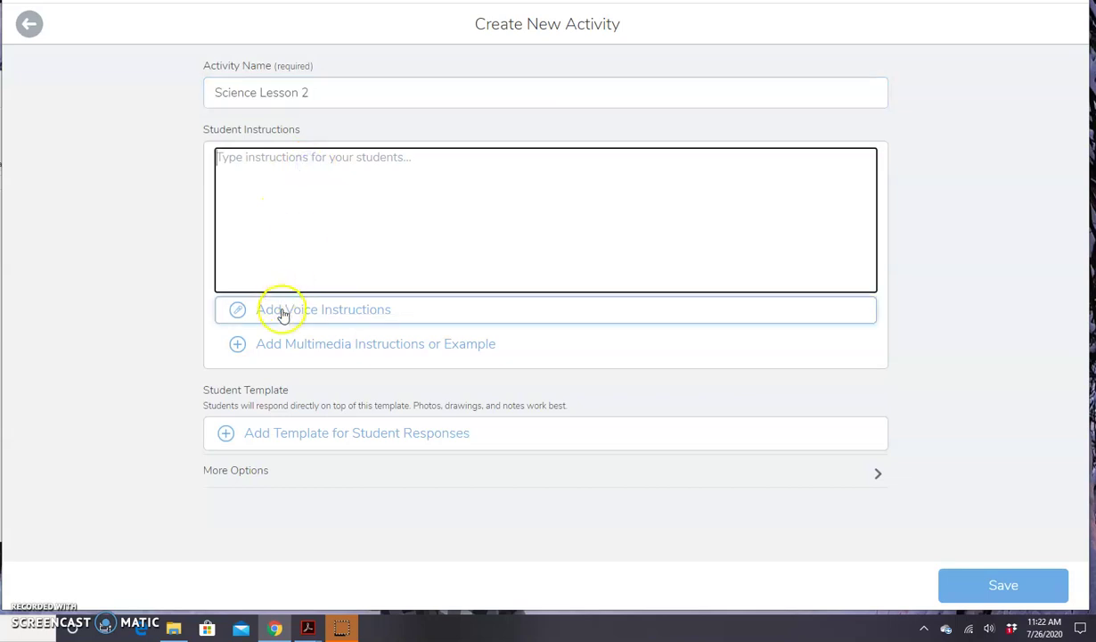
Upload the "weather words" image from the computer as the activity's template for student responses
click(274, 443)
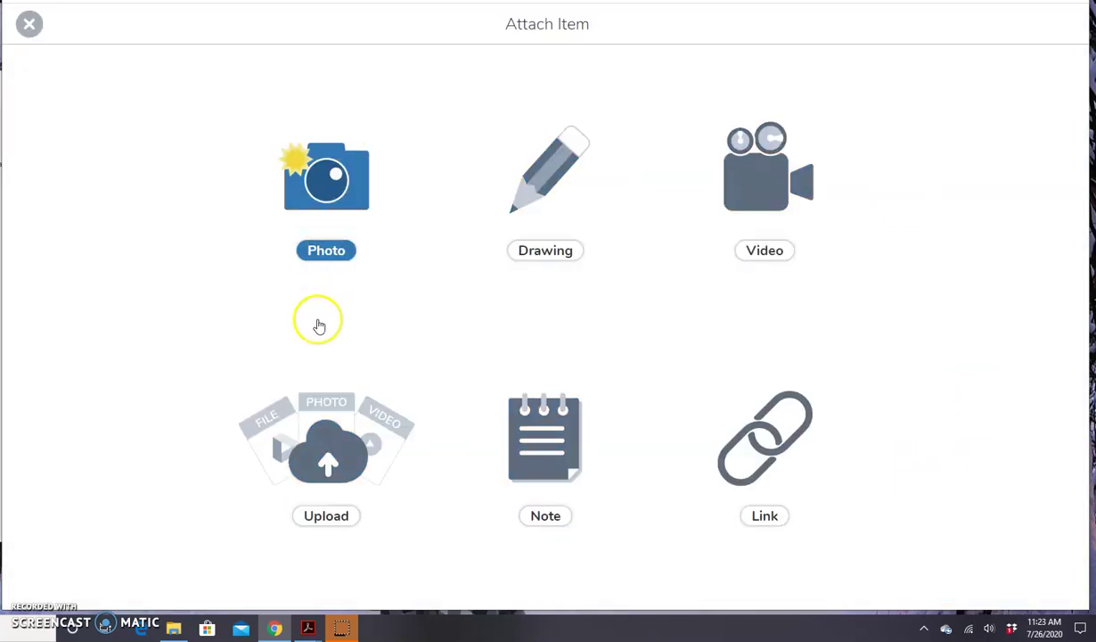
click(323, 426)
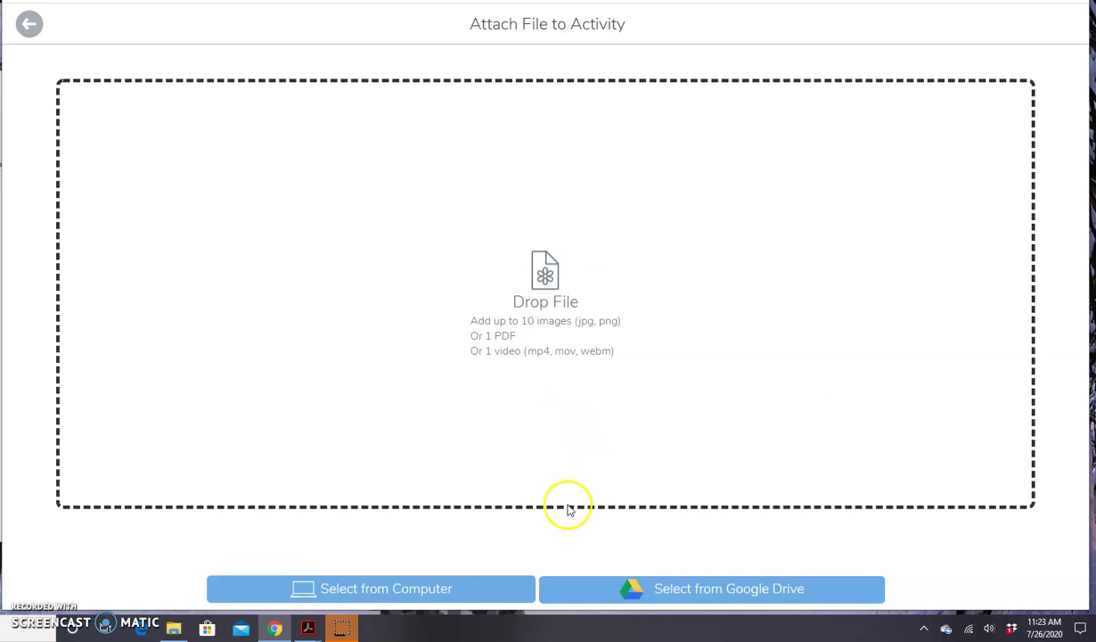
click(327, 590)
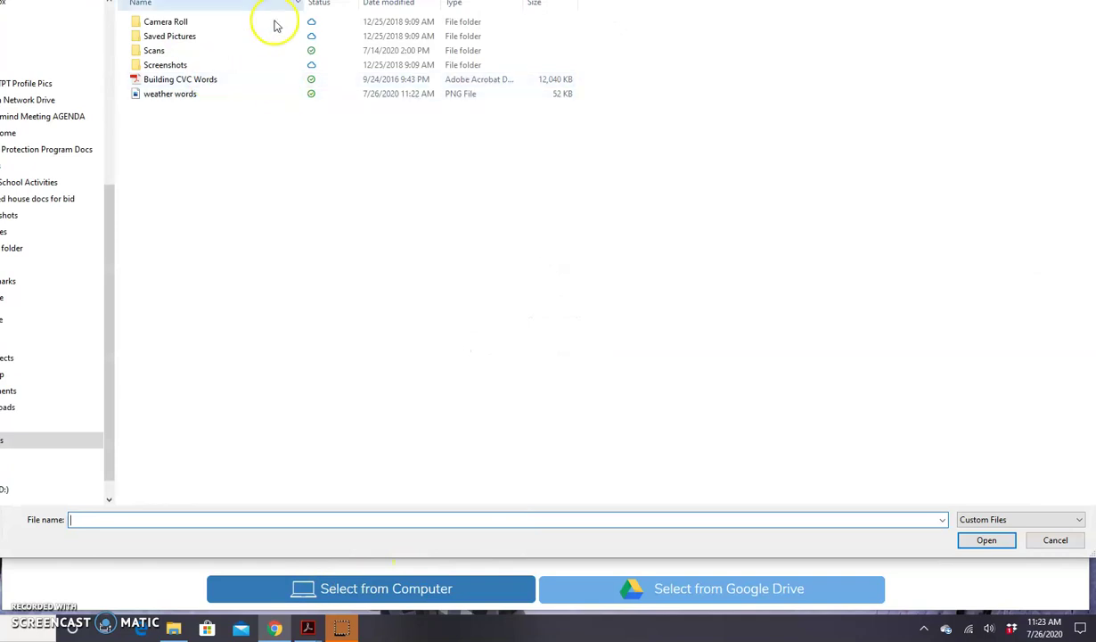
click(159, 141)
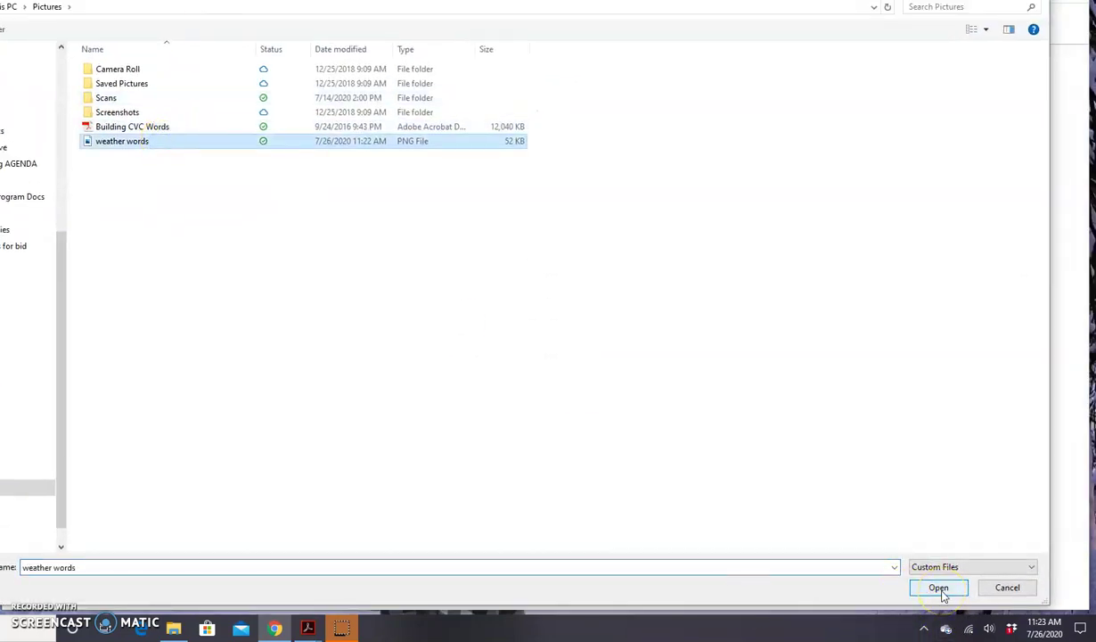
click(938, 588)
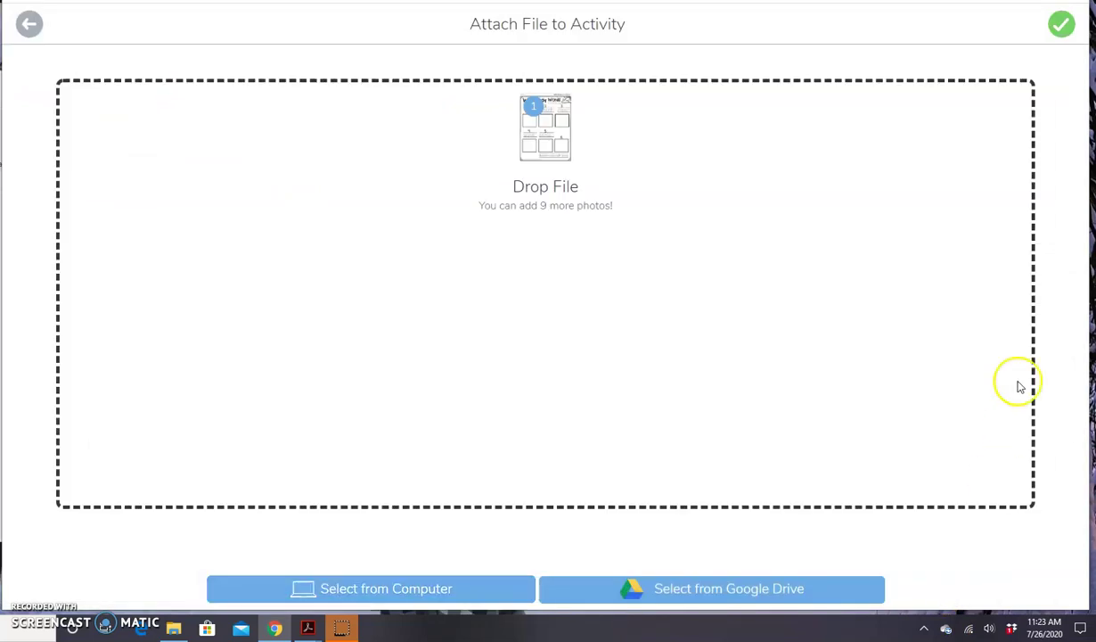
click(1061, 24)
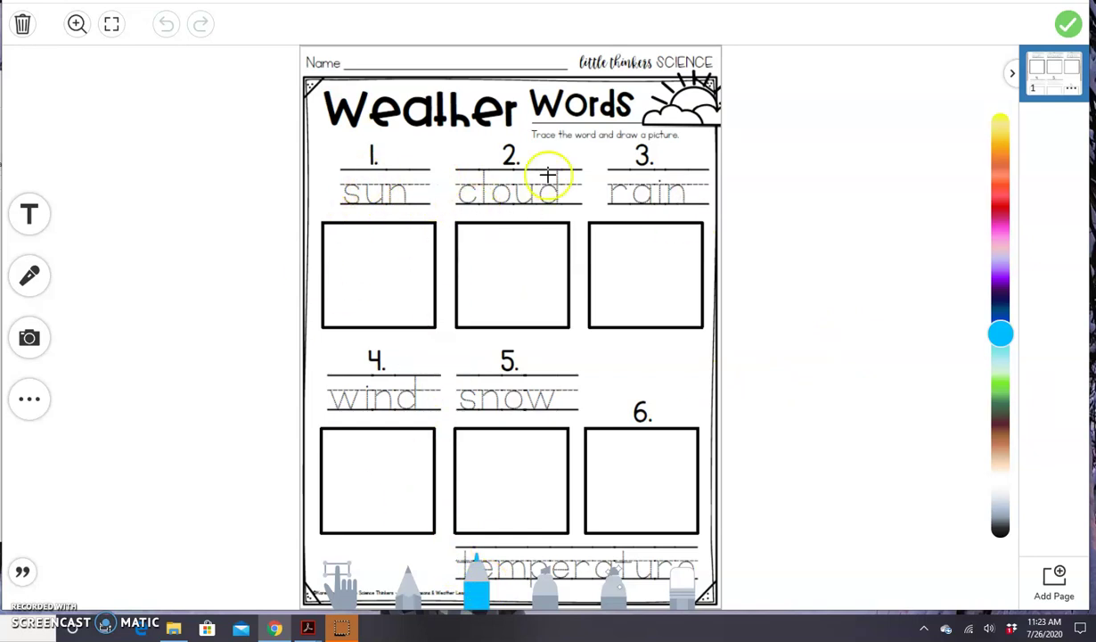
click(1068, 24)
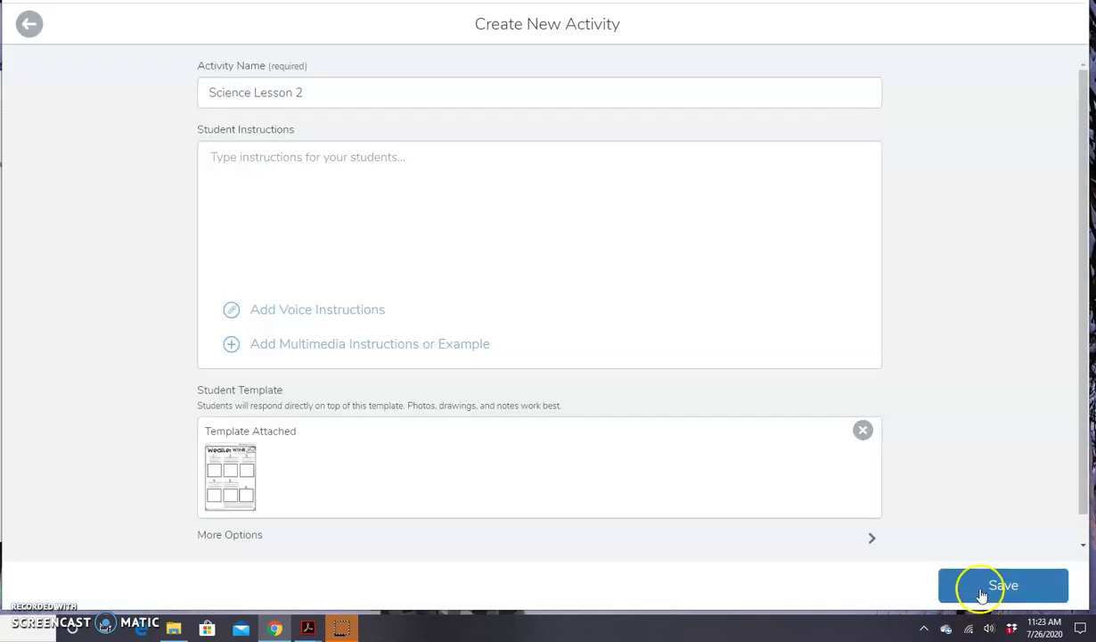
Save the Science Lesson 2 activity, assign it to the one selected class, and view it in that class
click(981, 586)
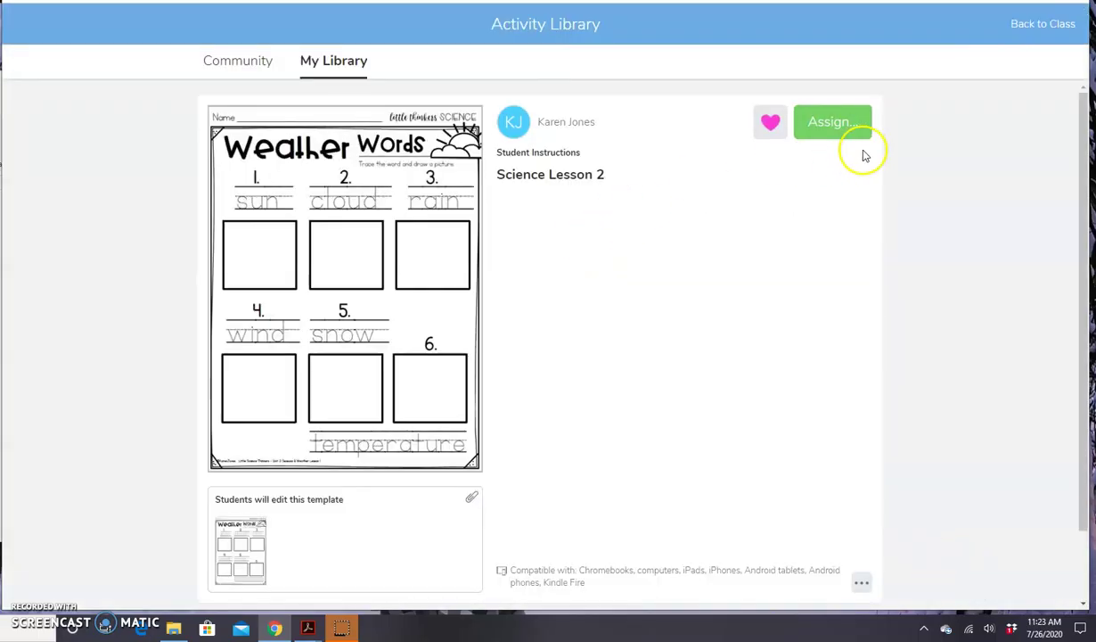
click(854, 129)
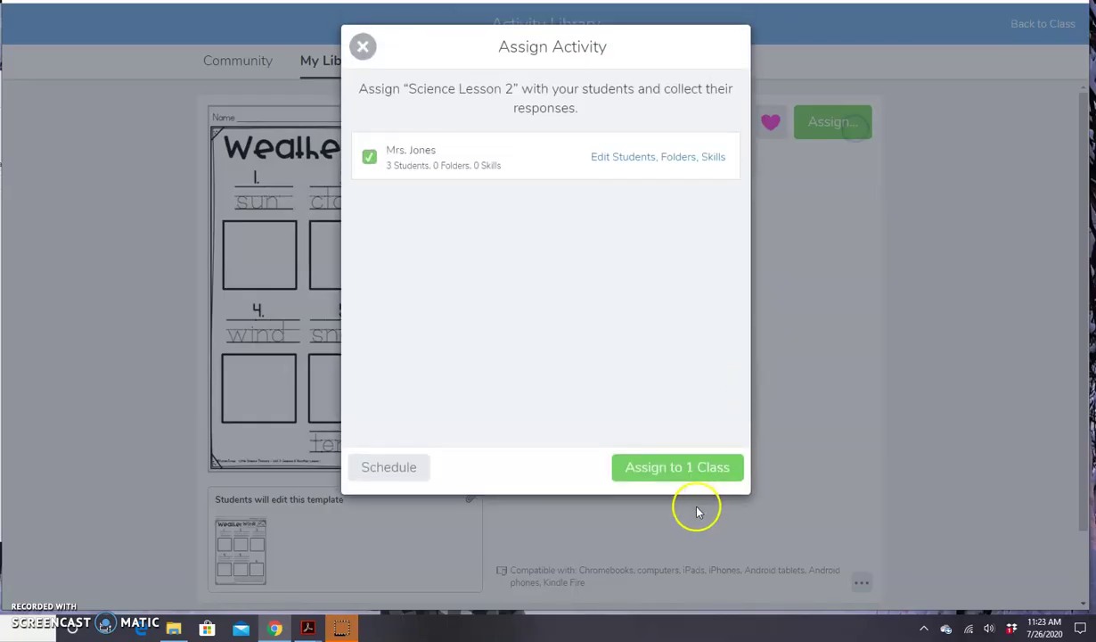
click(688, 474)
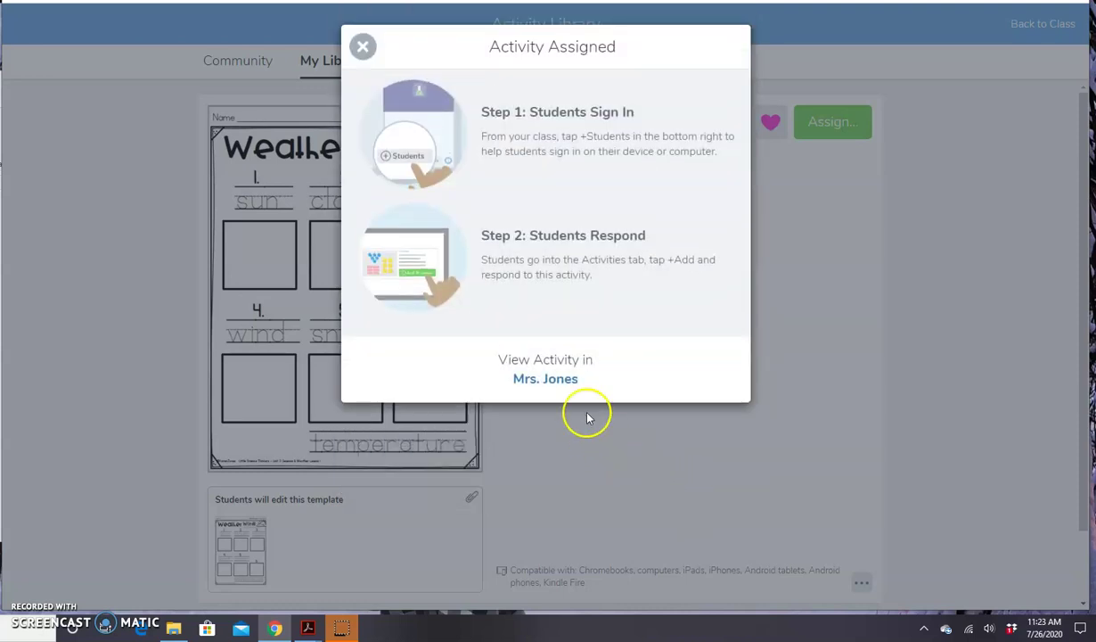
click(545, 374)
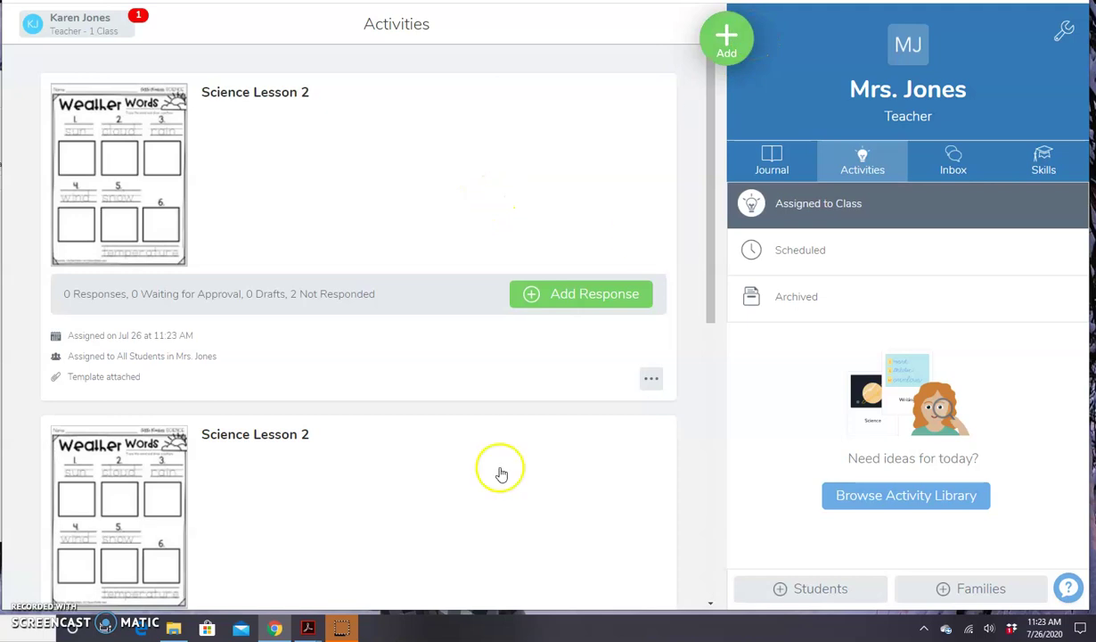
Switch to the Building CVC Words PDF in Acrobat and fit the -at family mat on page 6 into view
mouse_move(307, 626)
click(259, 588)
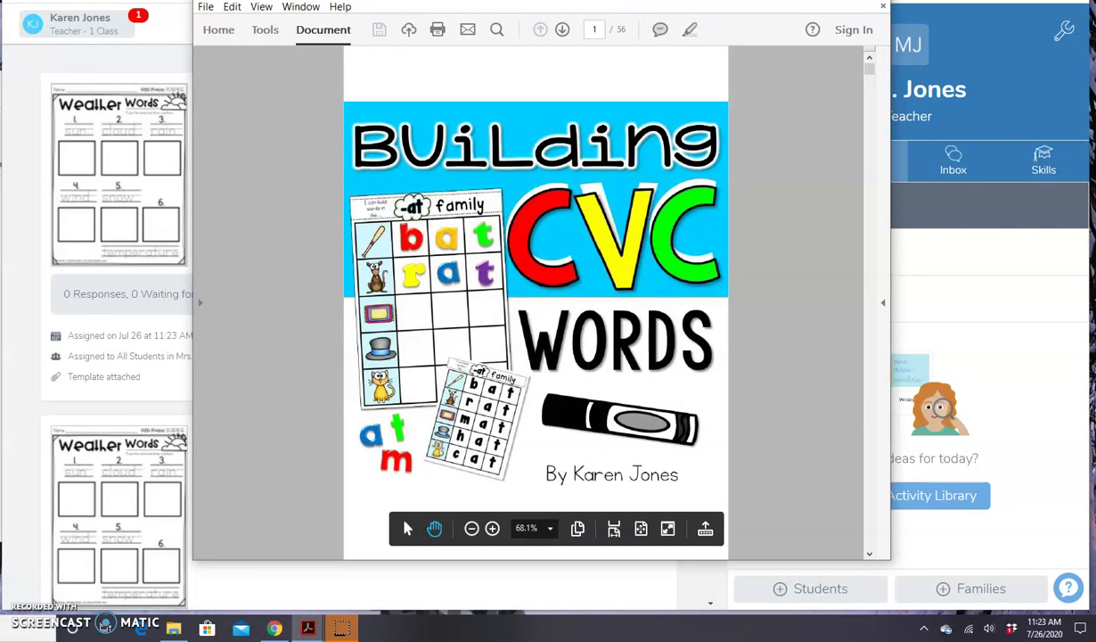
click(869, 108)
drag(869, 109, 869, 130)
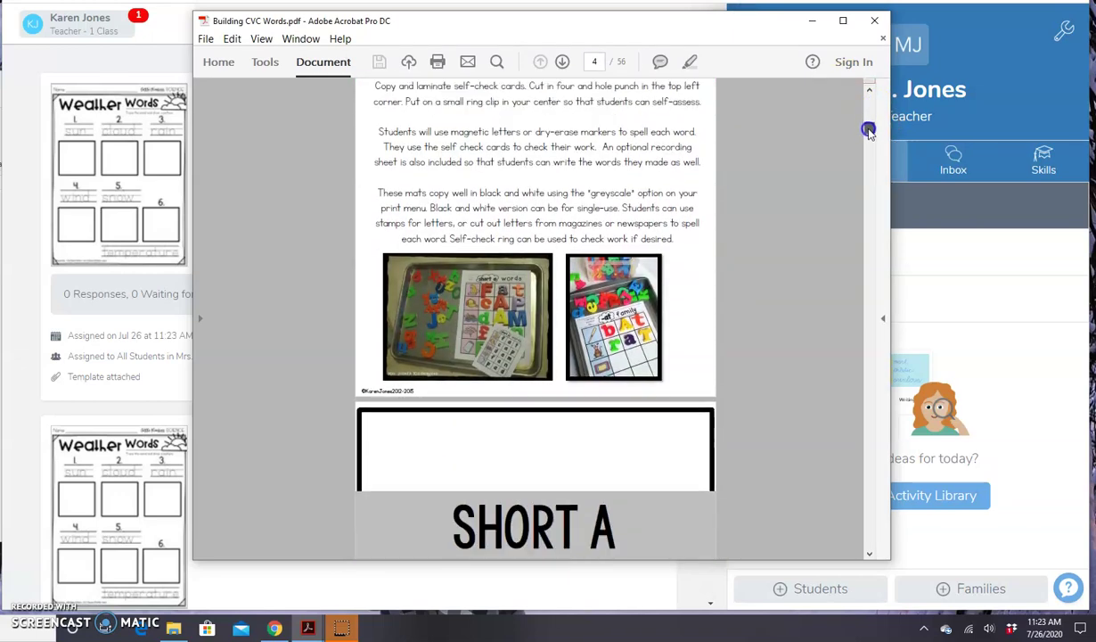
drag(869, 130, 869, 141)
mouse_move(872, 560)
mouse_down()
mouse_move(873, 577)
mouse_move(844, 558)
mouse_move(858, 577)
mouse_up()
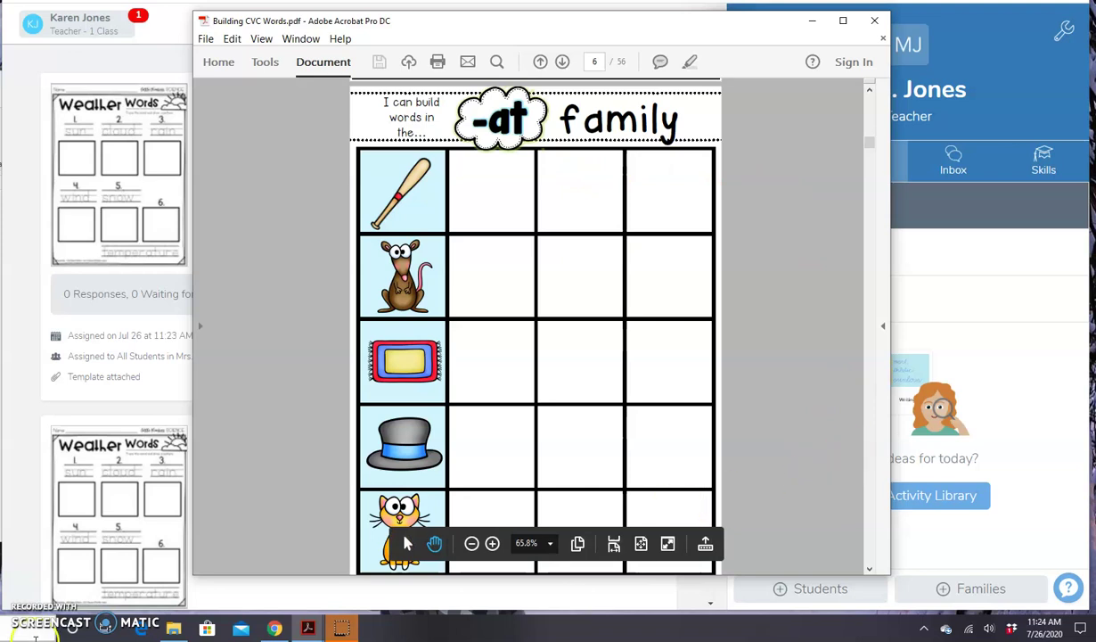
Open the Snipping Tool and capture the whole -at family mat from the PDF page as a rectangular snip
click(13, 624)
text(snip)
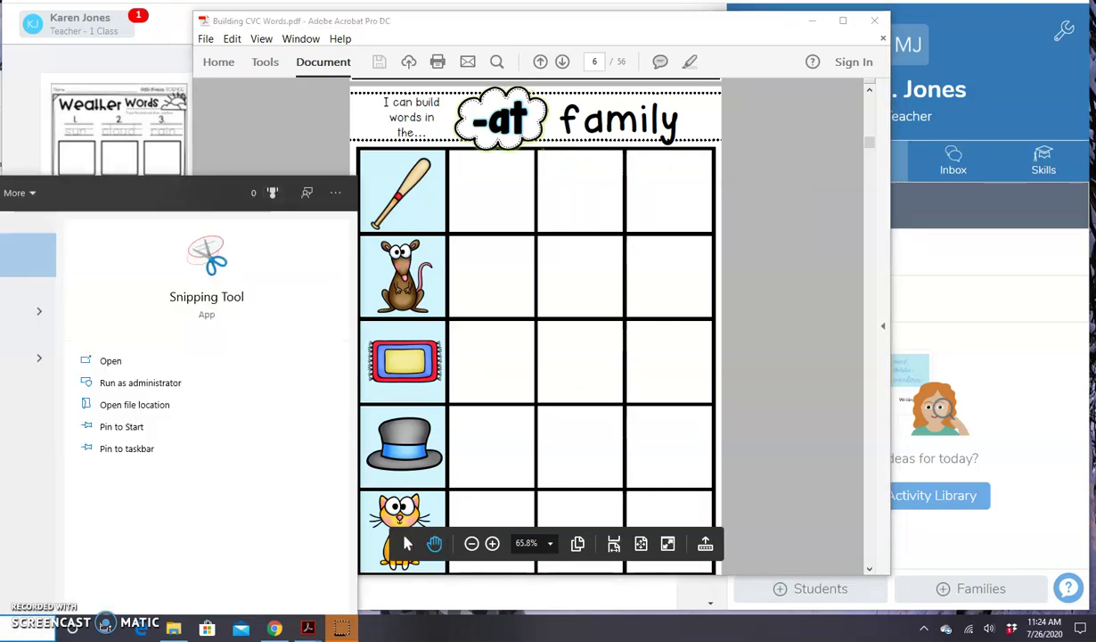
click(27, 251)
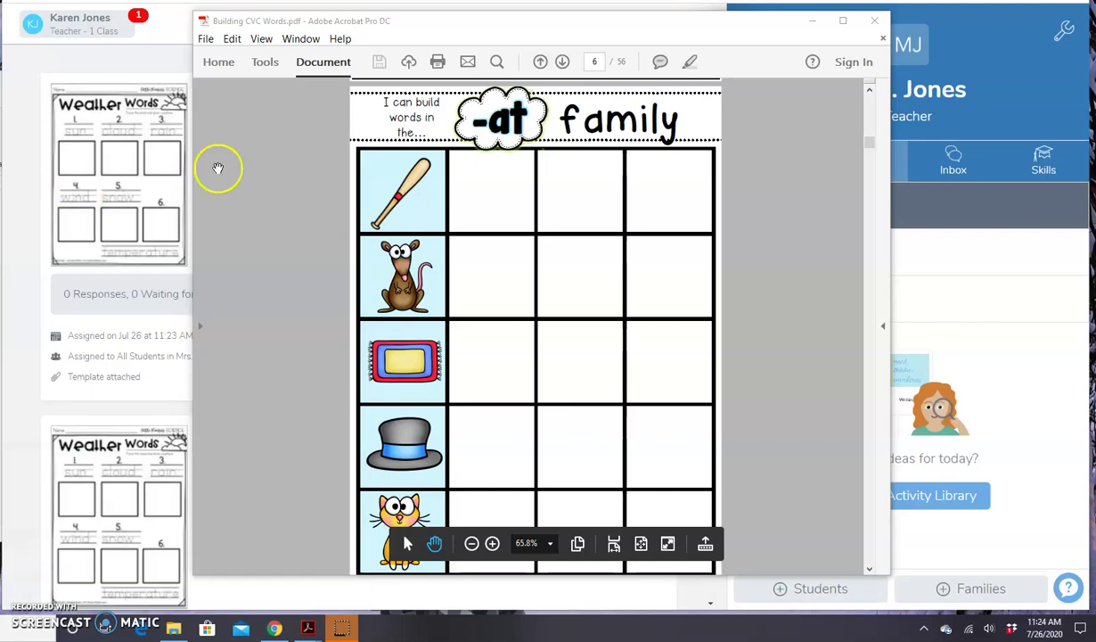
click(36, 143)
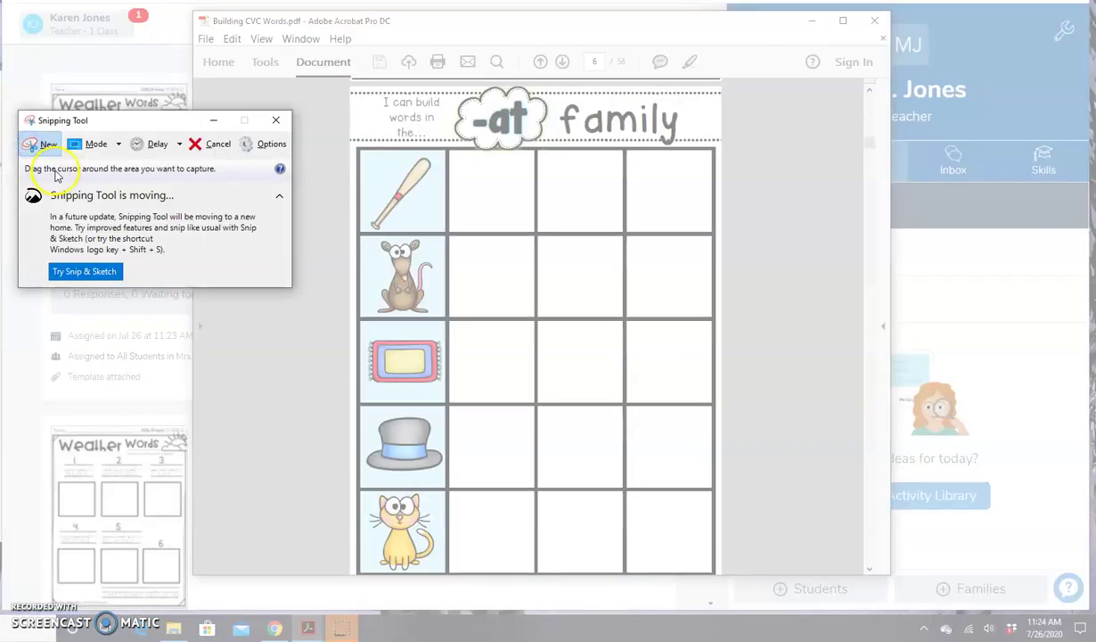
drag(349, 86, 707, 573)
drag(722, 574, 722, 575)
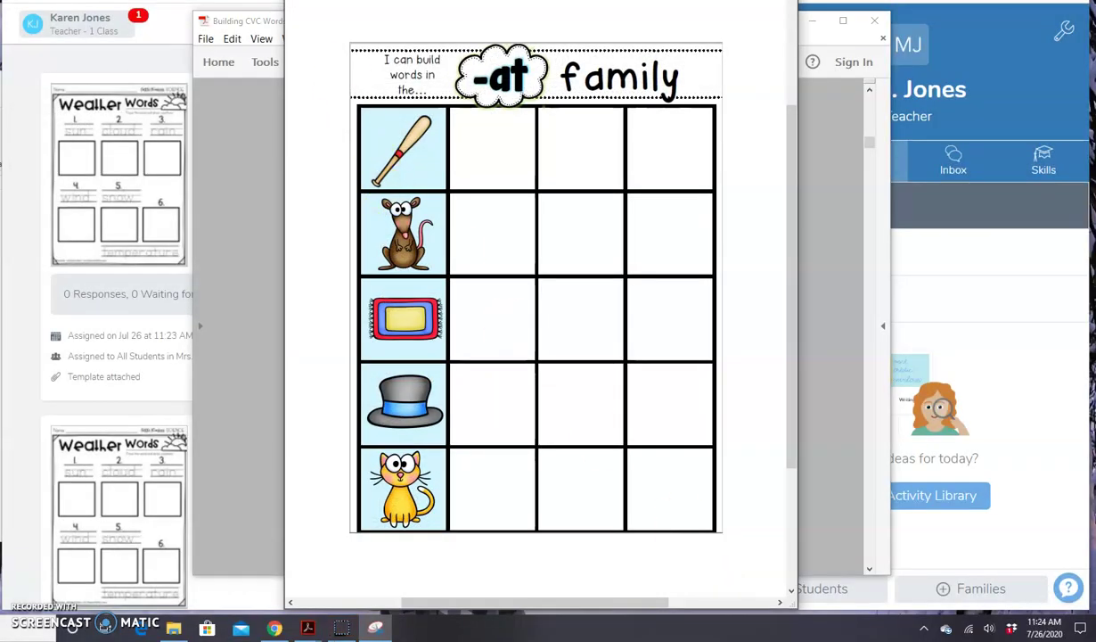
Save the snip as a PNG named "at word family" in Pictures, and close the Snipping Tool and the PDF
key(ctrl+s)
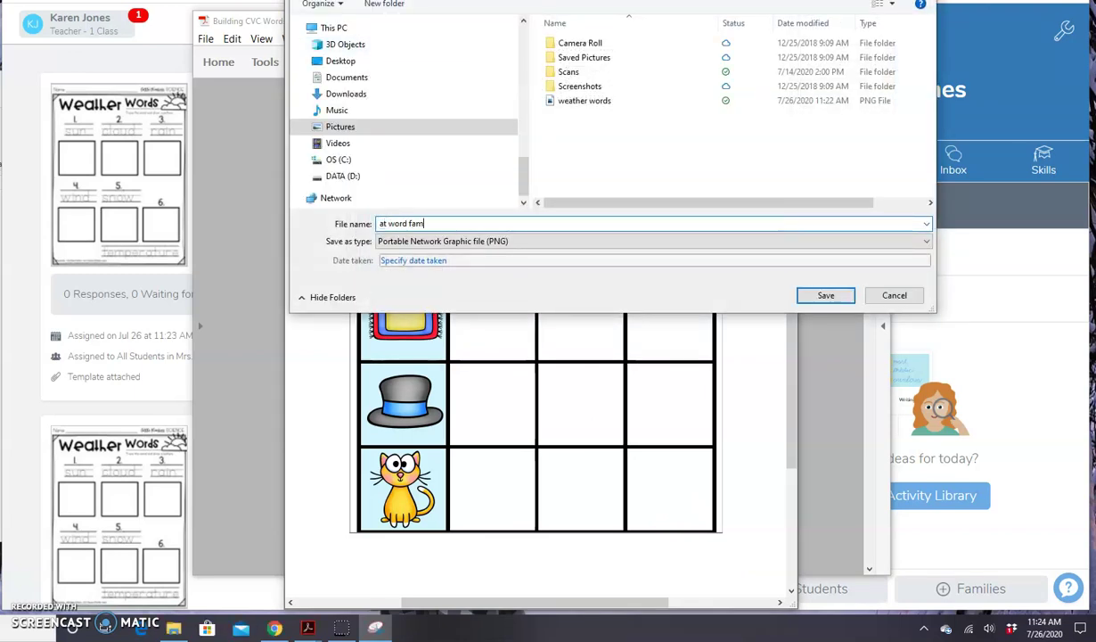
click(830, 295)
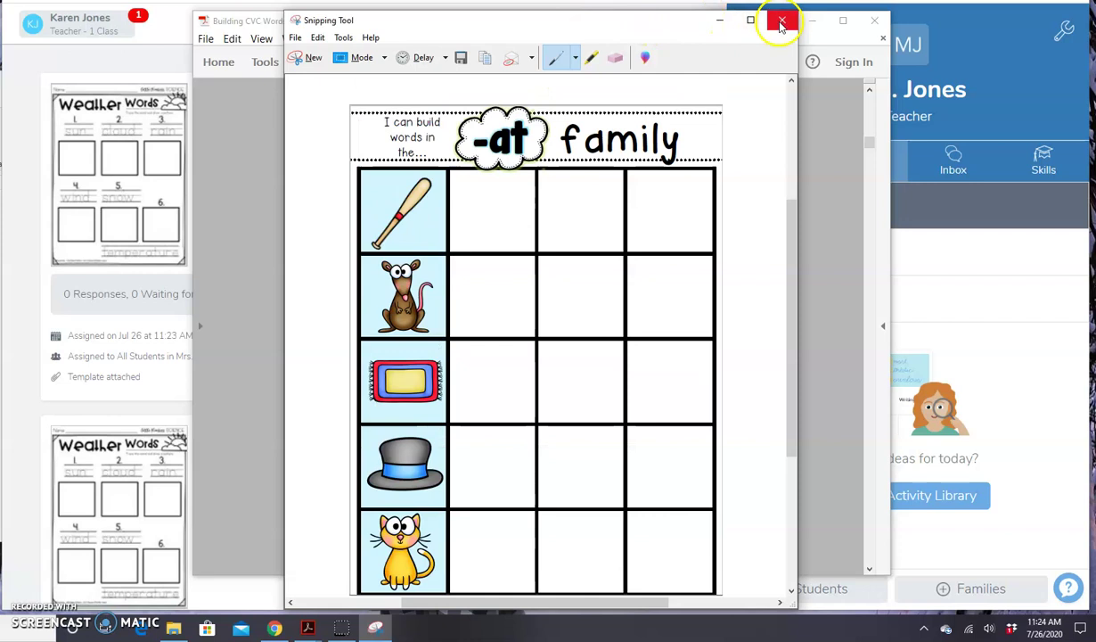
click(779, 22)
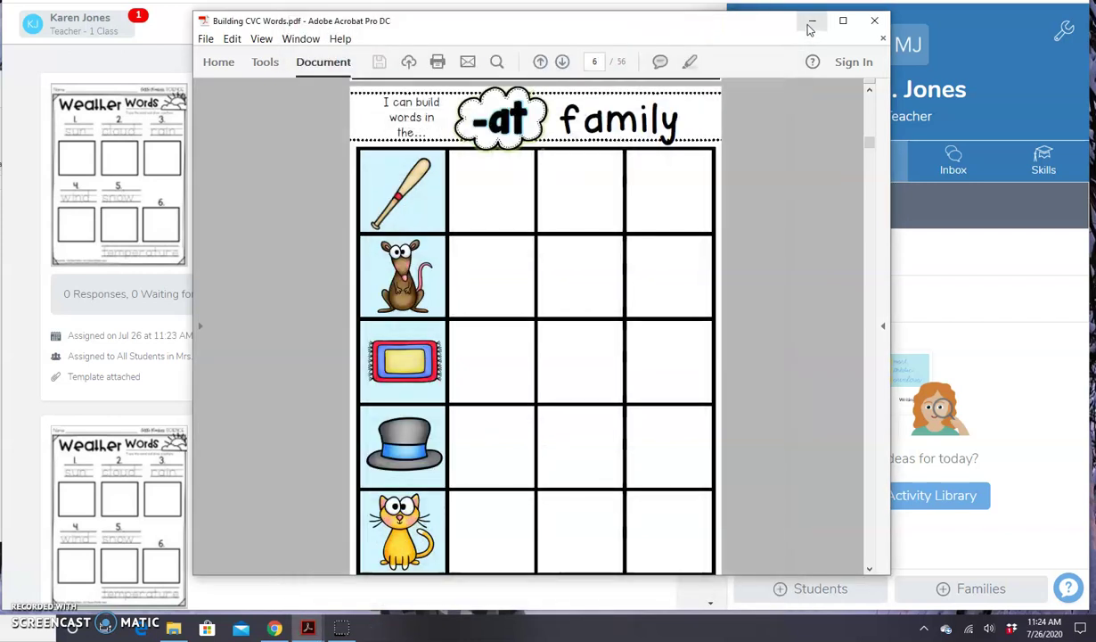
click(875, 20)
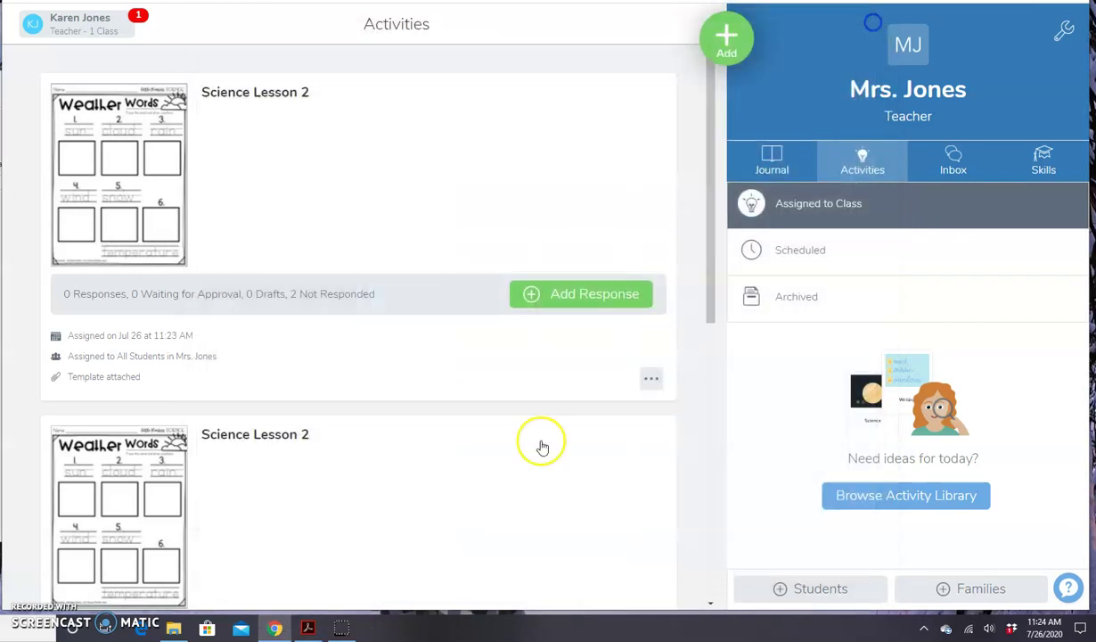
Create a new activity to assign in Seesaw and name it "-at word family"
click(714, 46)
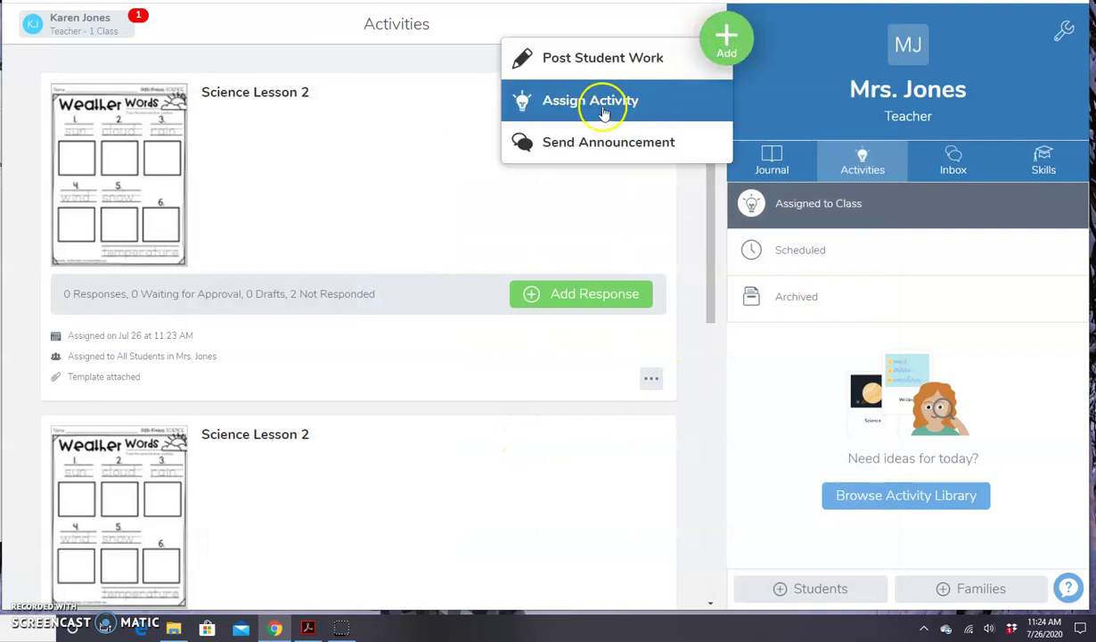
click(598, 96)
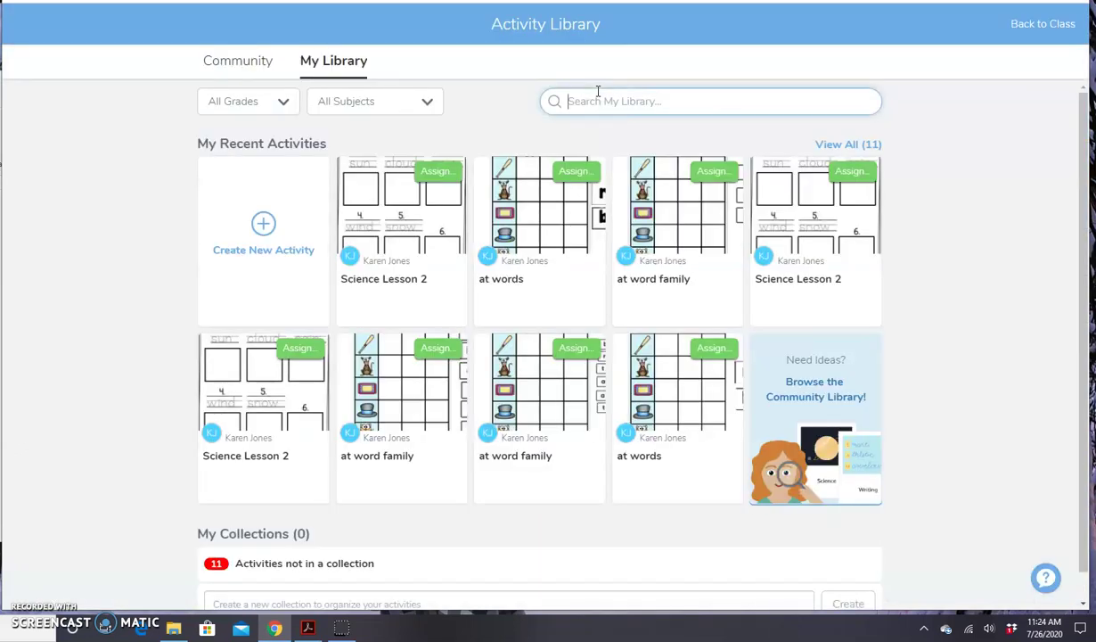
click(266, 226)
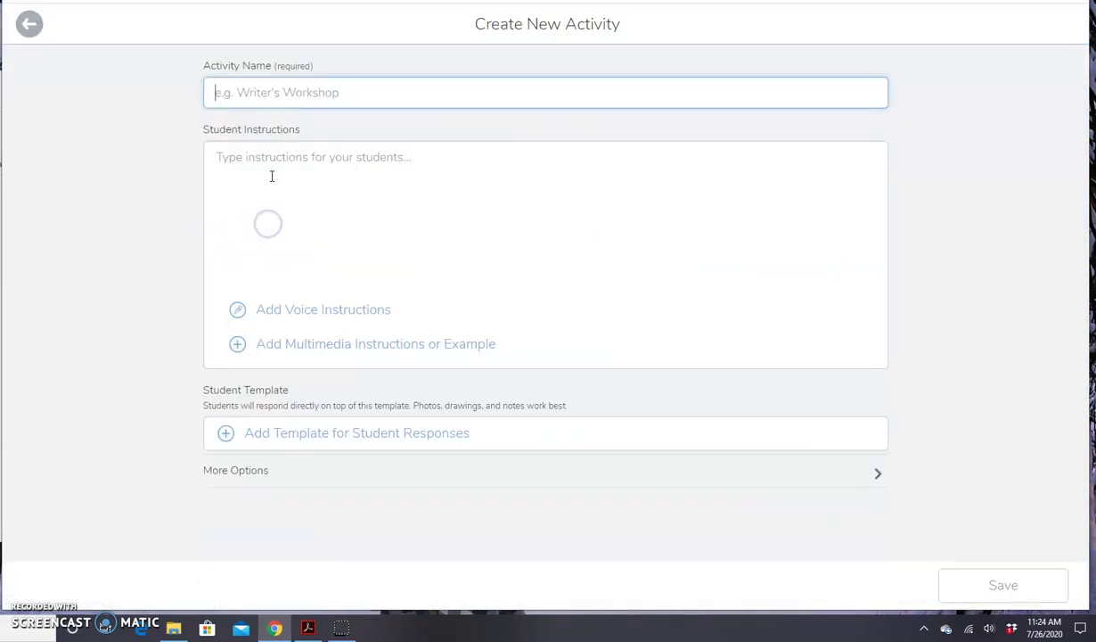
text(-at word family)
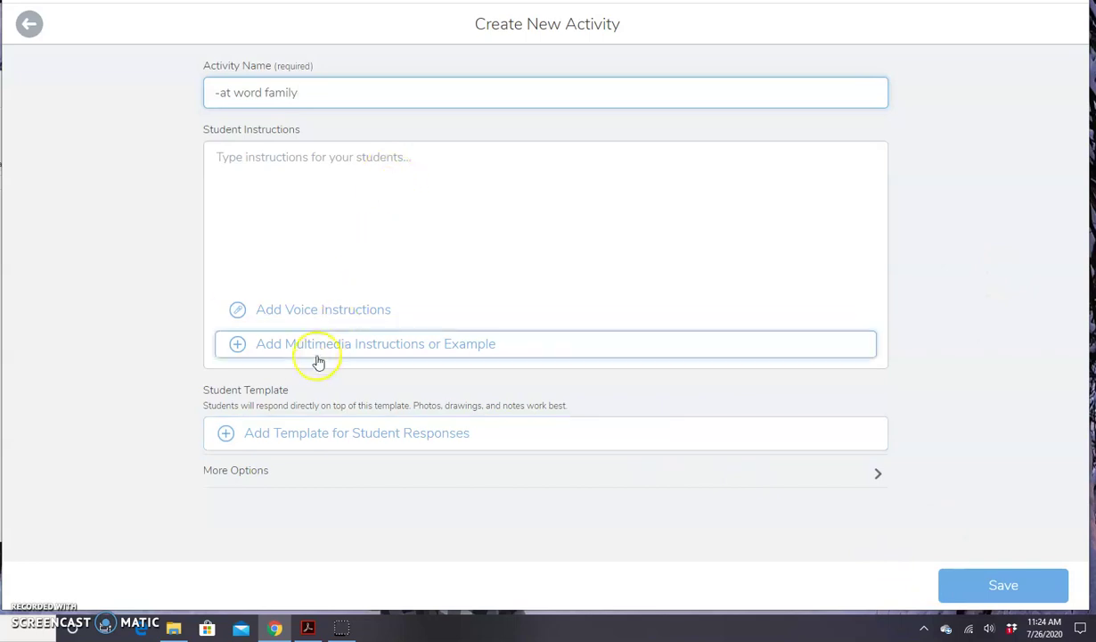
Upload the "at word family" image from the computer as the template for student responses and open it for editing
click(303, 439)
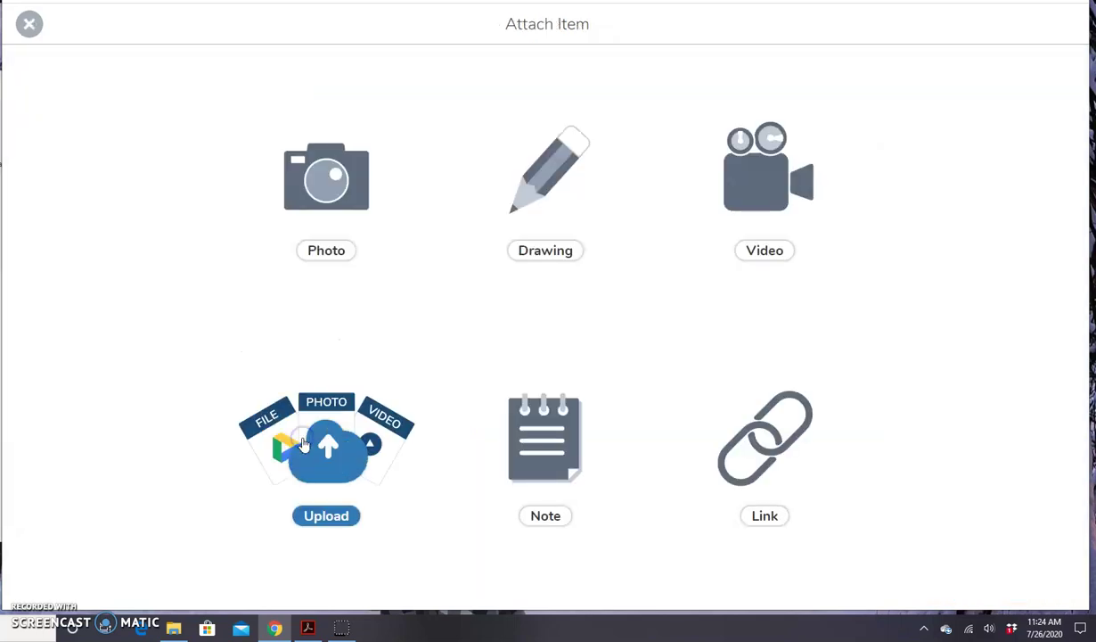
click(312, 443)
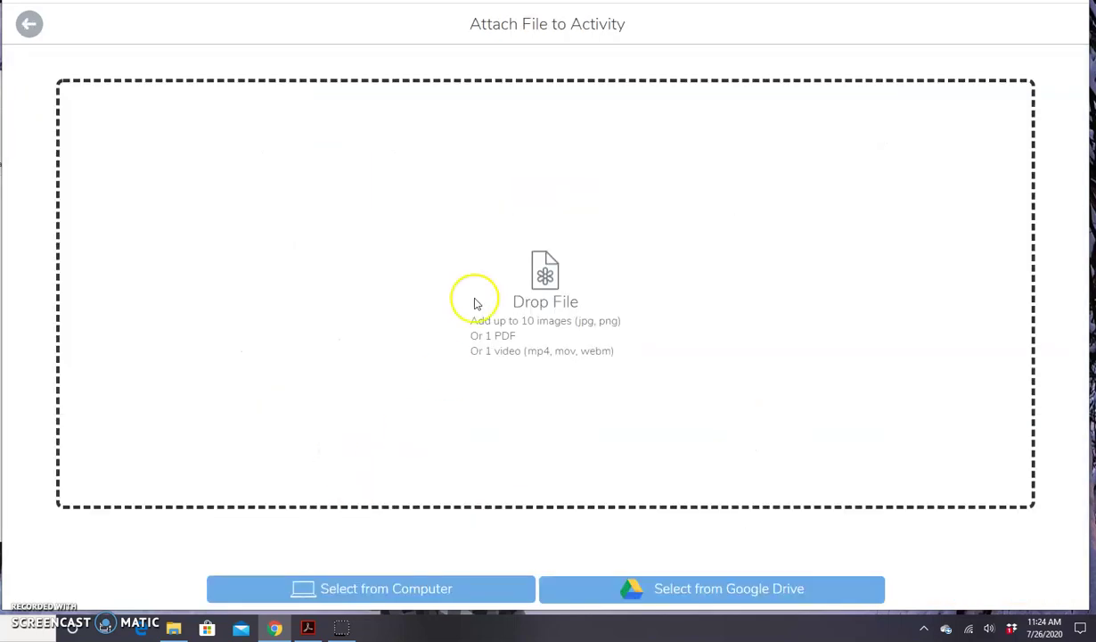
click(379, 591)
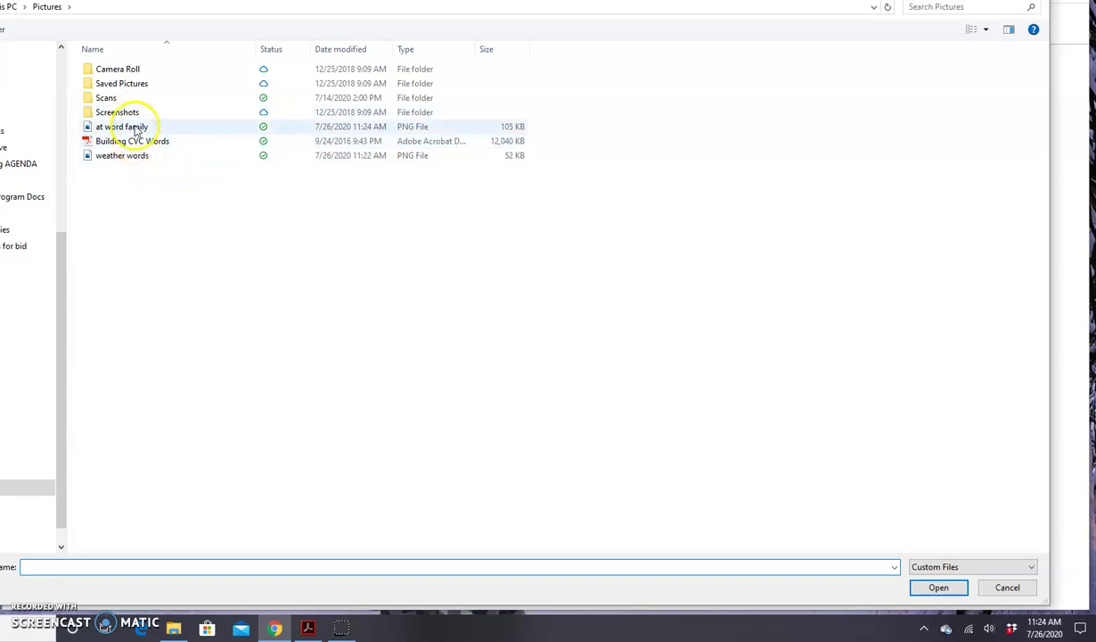
double_click(135, 130)
click(1072, 43)
click(1053, 36)
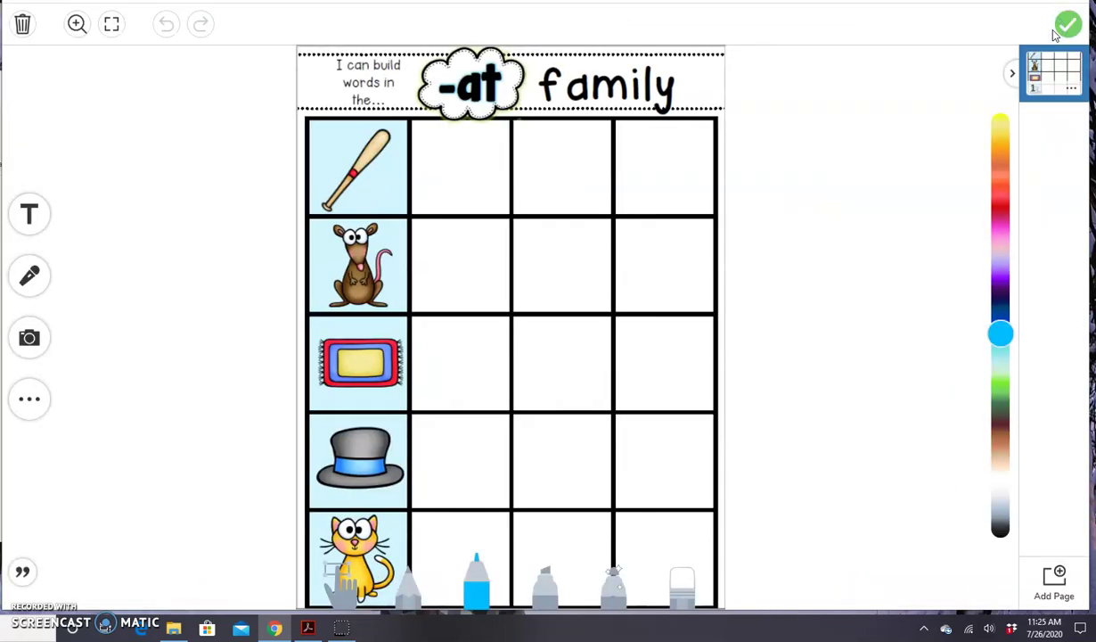
Add a text label reading "b" to the template and move it into the blank area beside the mat's bat row
click(30, 216)
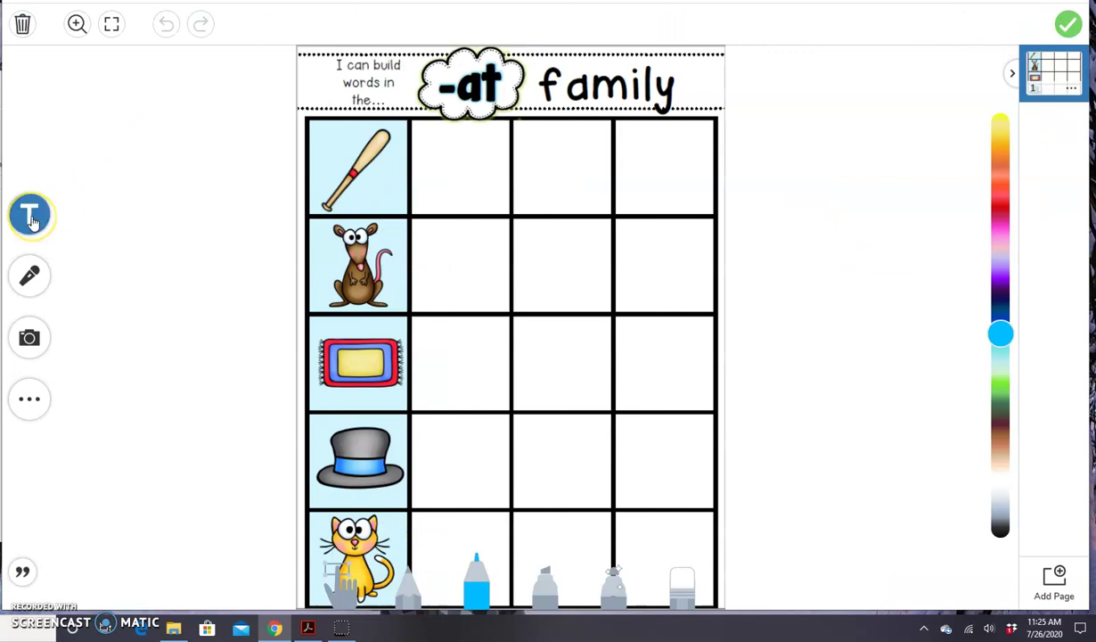
click(569, 198)
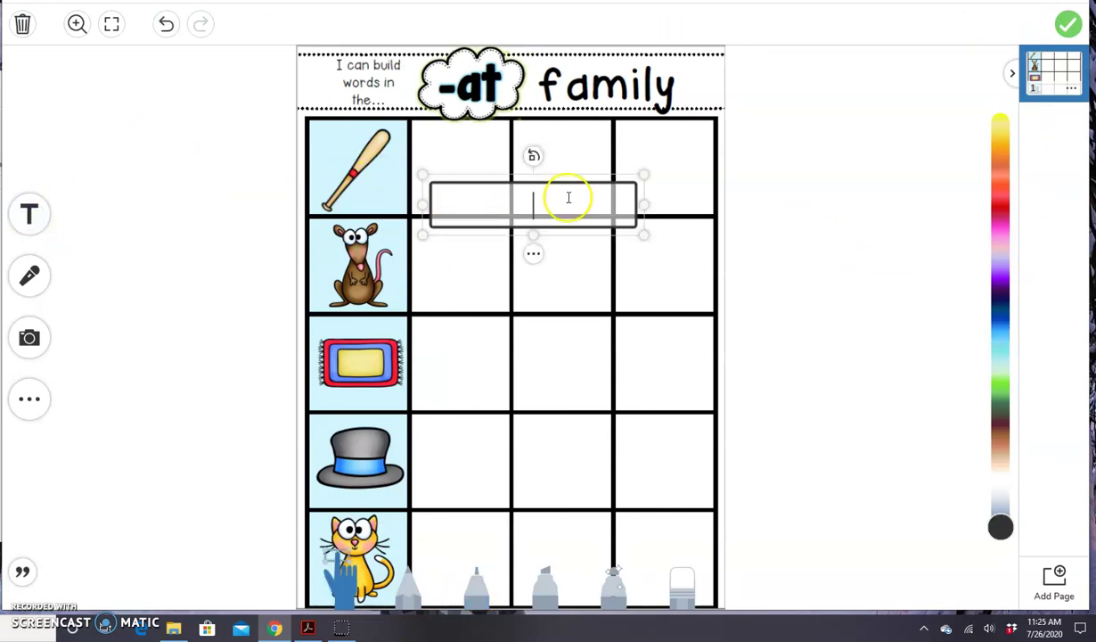
text(b)
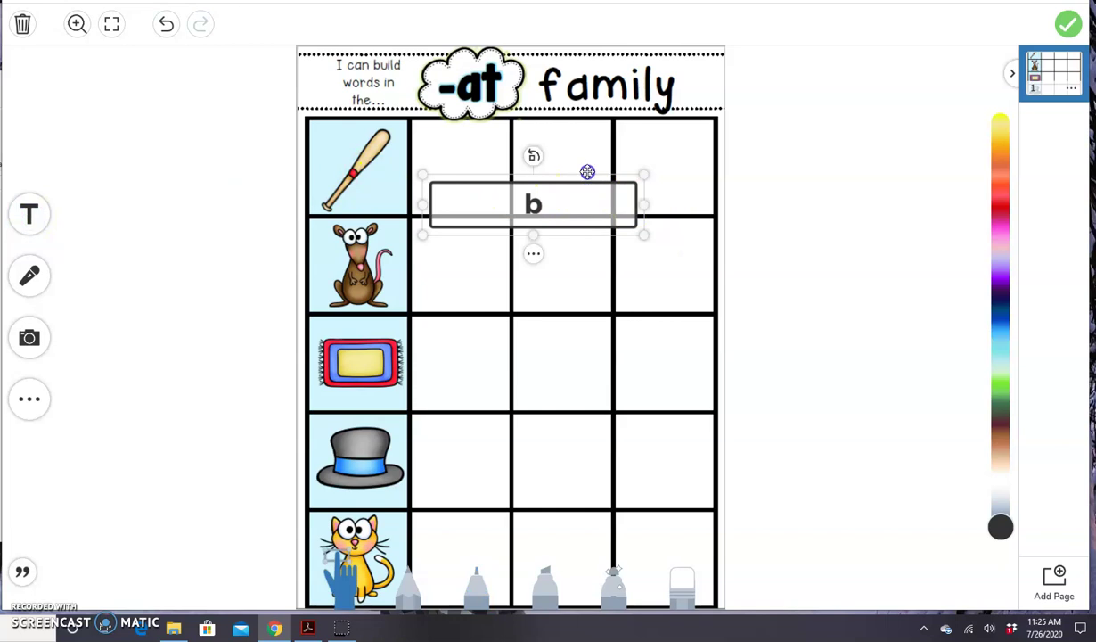
drag(586, 172, 920, 124)
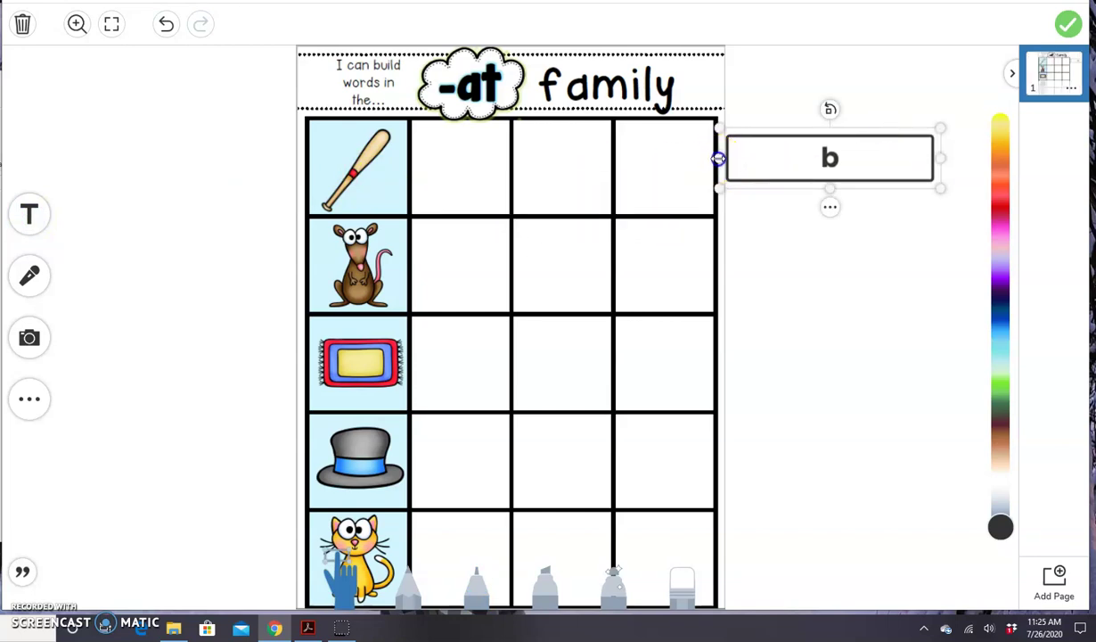
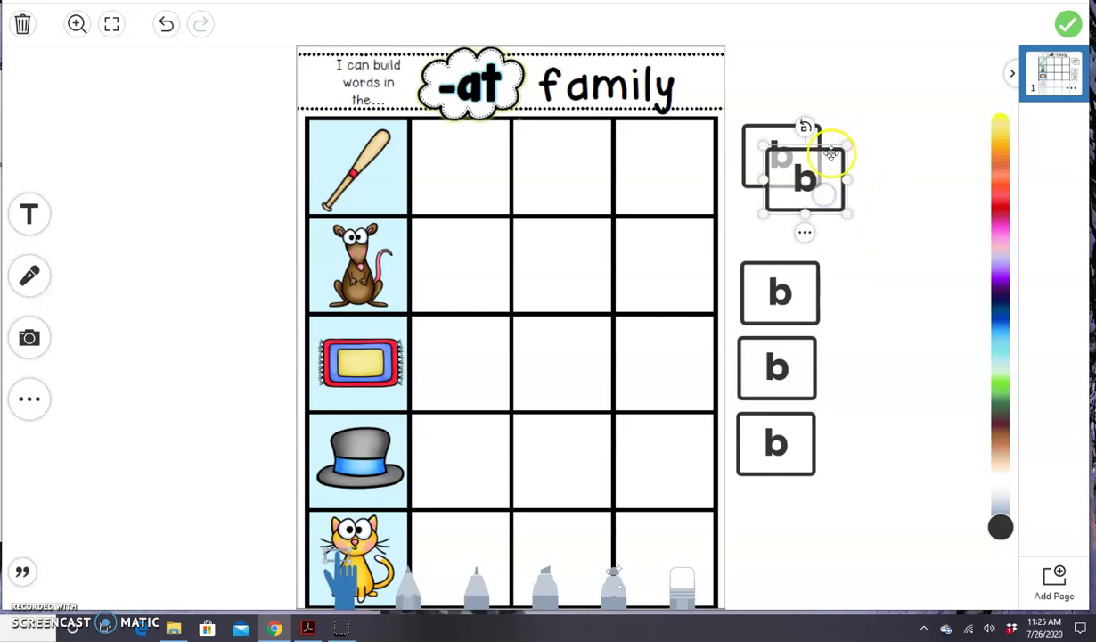
Change the letters on the four copied tiles below the first "b" tile to a, t, r and a, in that order
click(778, 226)
text(a)
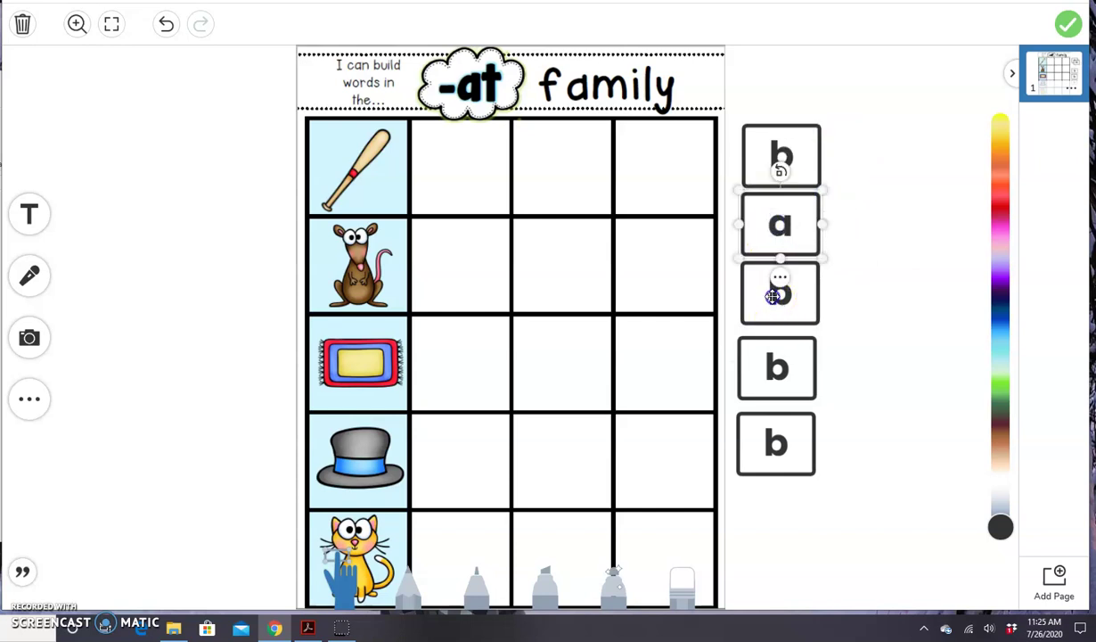
double_click(777, 294)
text(tb)
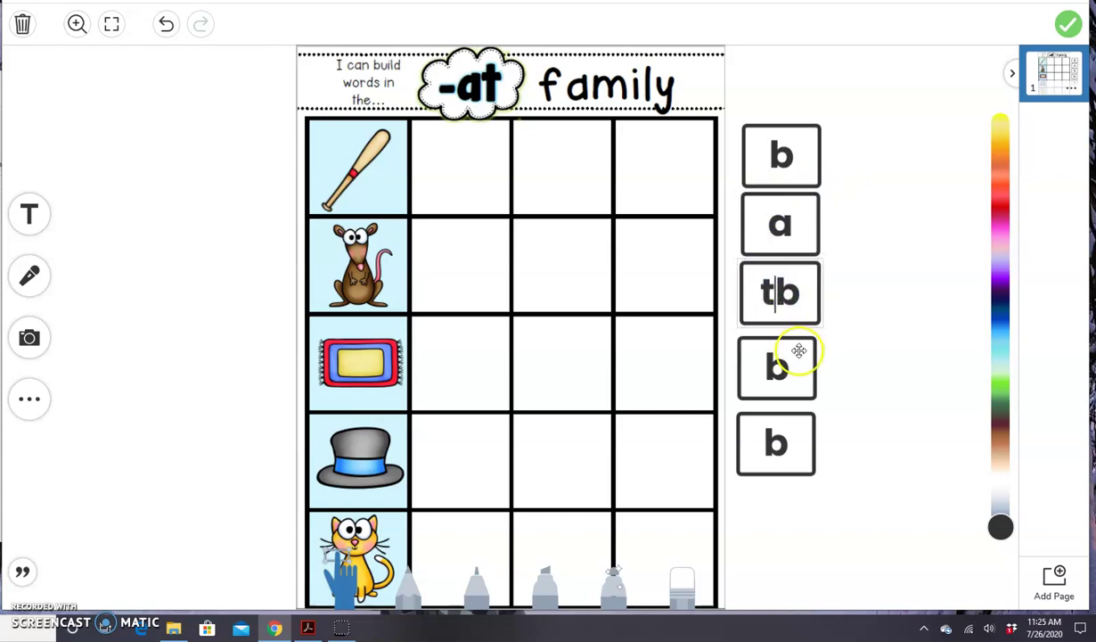
key(BackSpace)
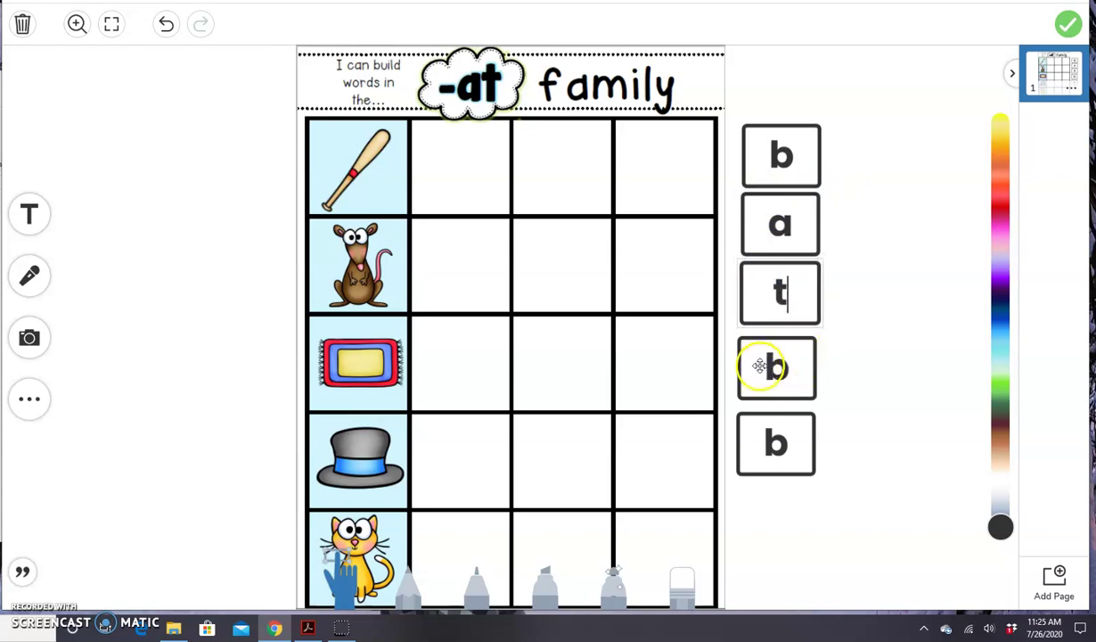
double_click(776, 368)
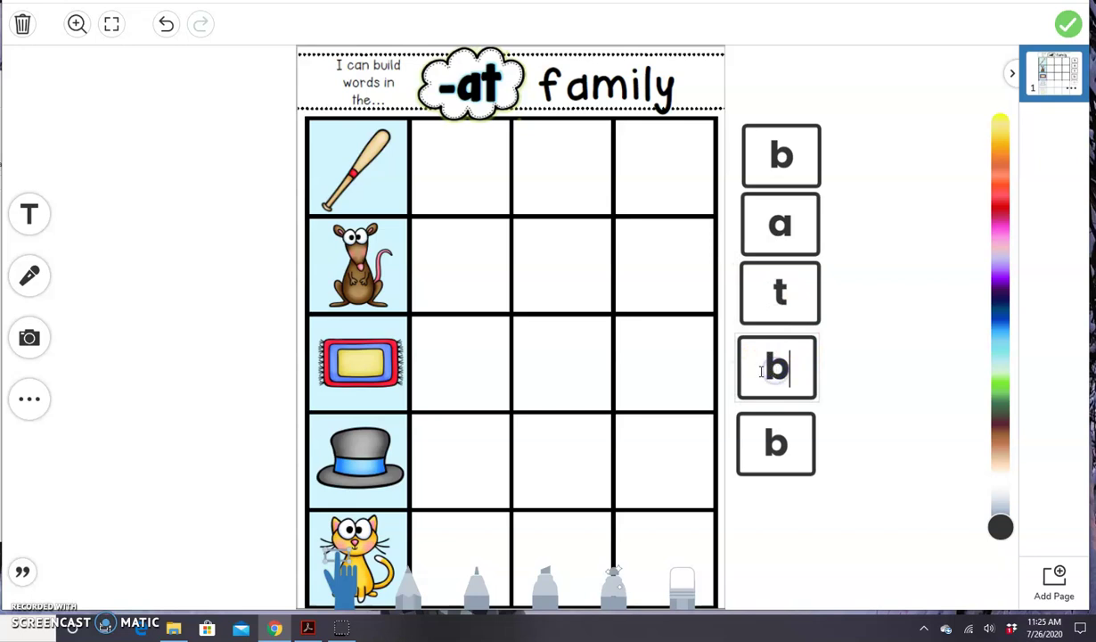
text(r)
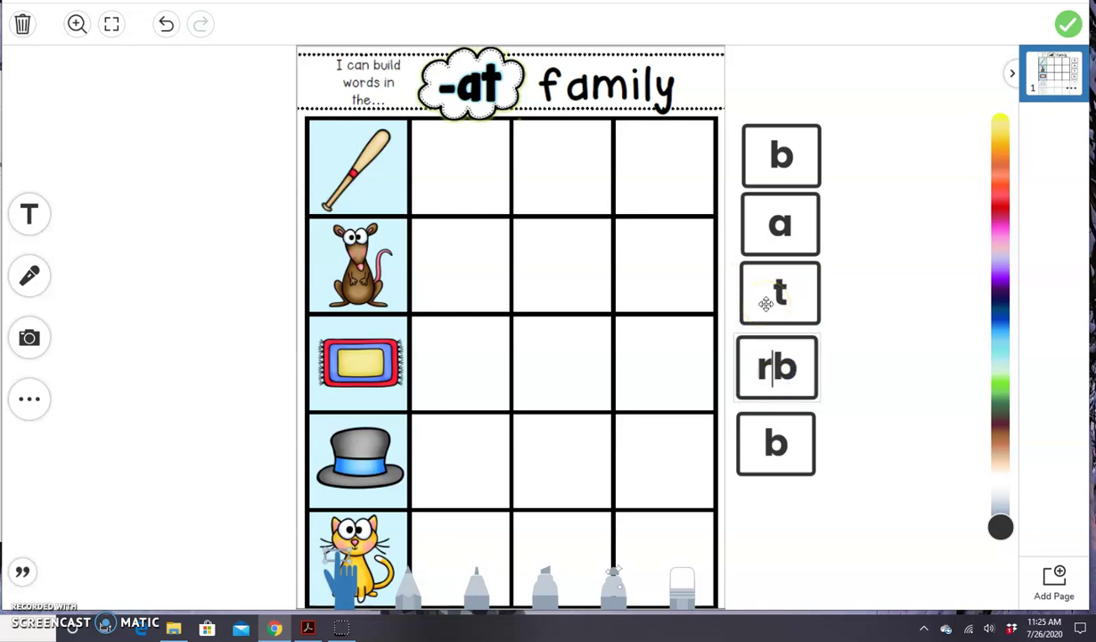
click(759, 448)
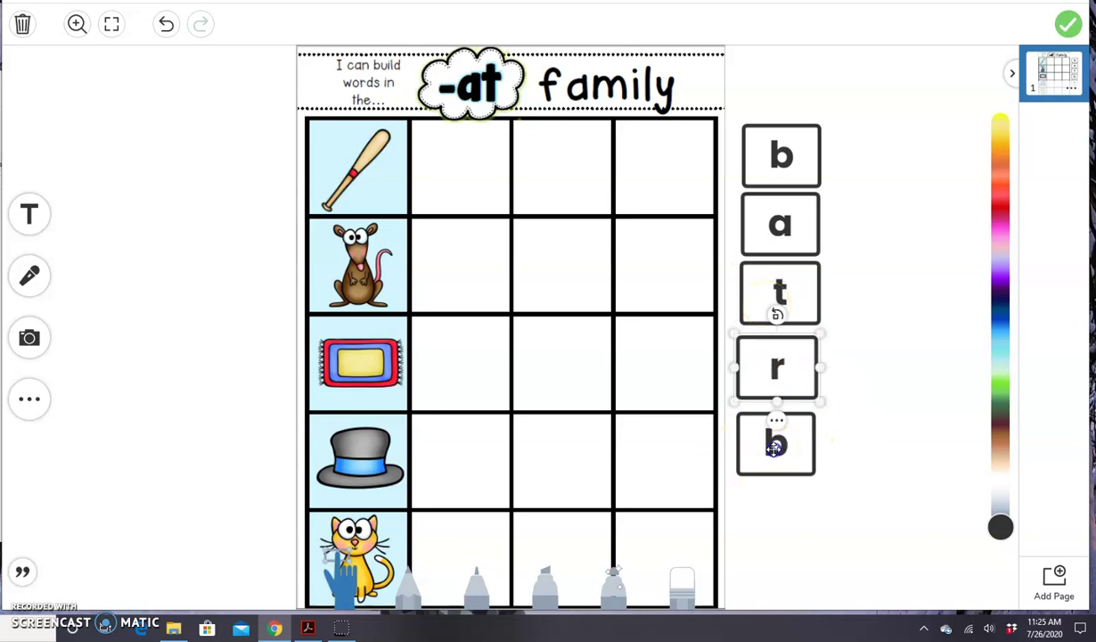
click(777, 445)
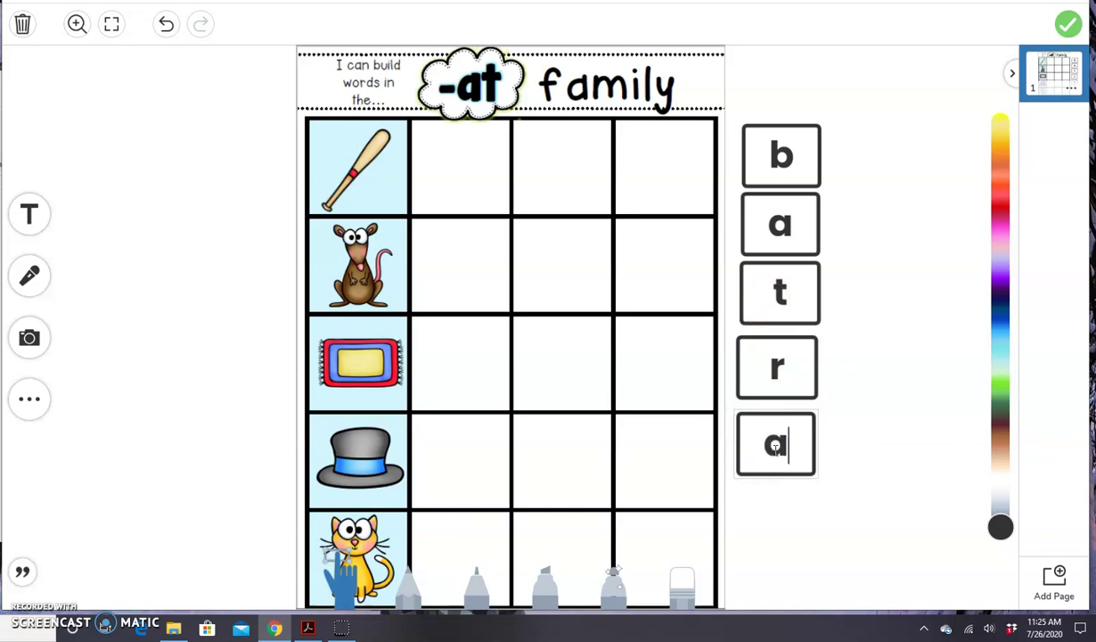
Duplicate the lowest "a" tile, place the copy directly below it and change its letter to t
double_click(773, 479)
click(778, 480)
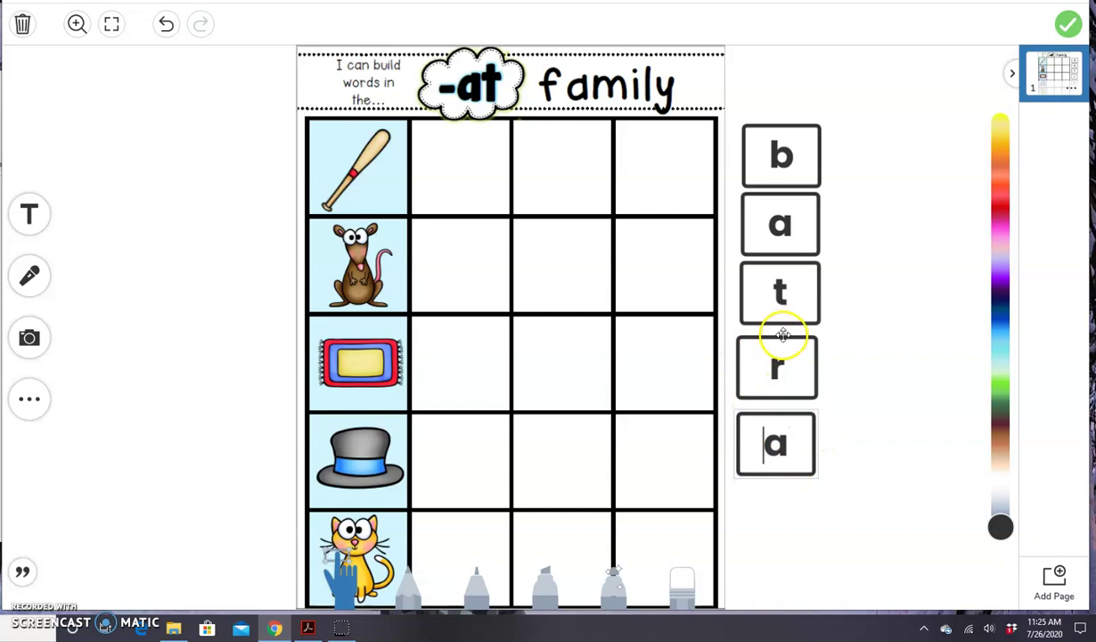
click(752, 323)
click(781, 493)
click(725, 436)
drag(820, 441, 798, 482)
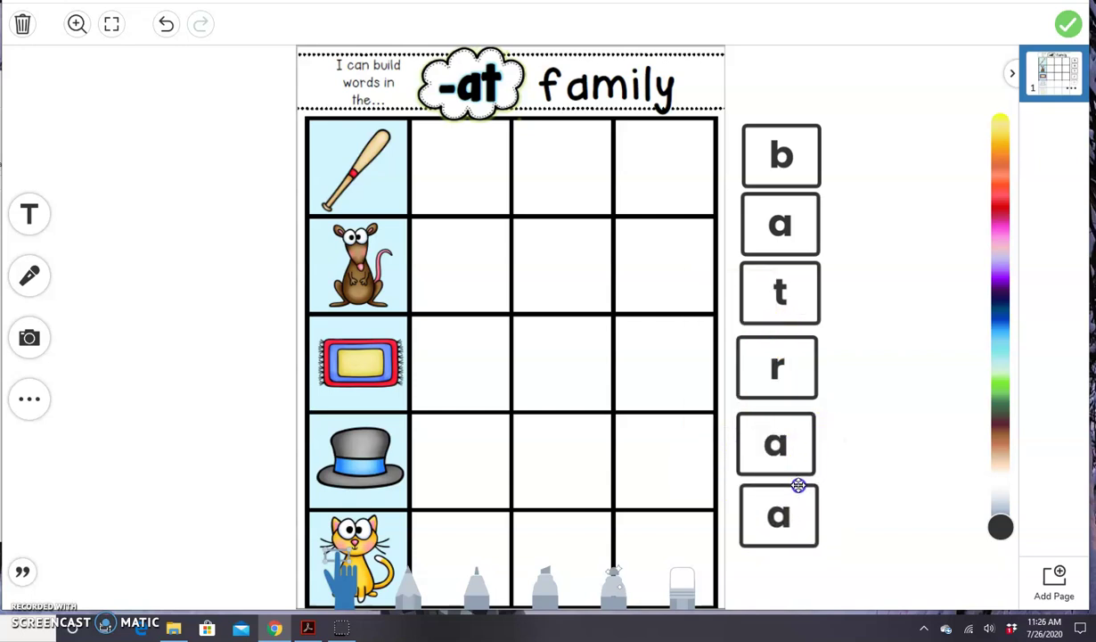
text(t)
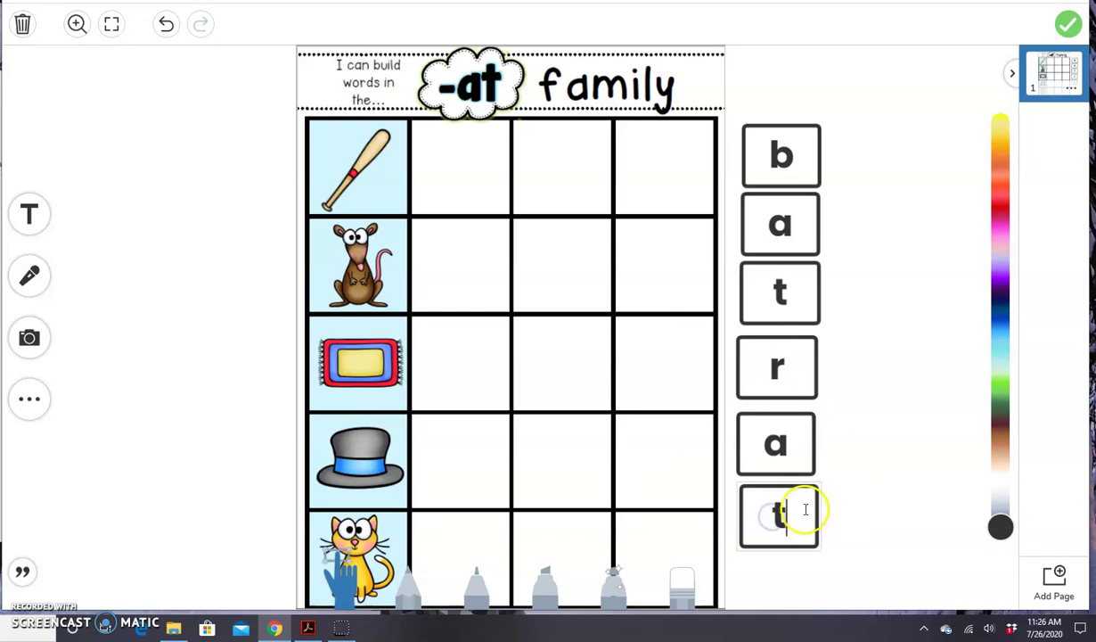
Arrange the six letter tiles beside the mat in two columns of three, reading b, a, r and t, t, a
drag(795, 489, 884, 127)
click(776, 267)
drag(773, 259, 854, 191)
click(789, 340)
drag(795, 338, 798, 266)
drag(797, 415, 890, 259)
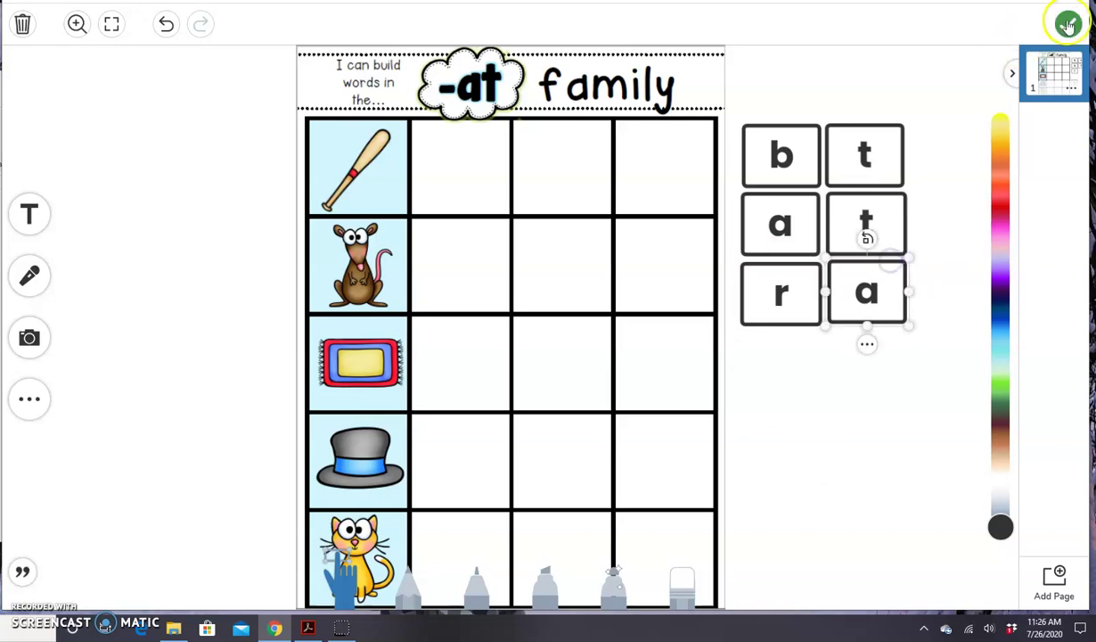
Save the -at word family activity with its edited template and assign it to the class
click(1068, 24)
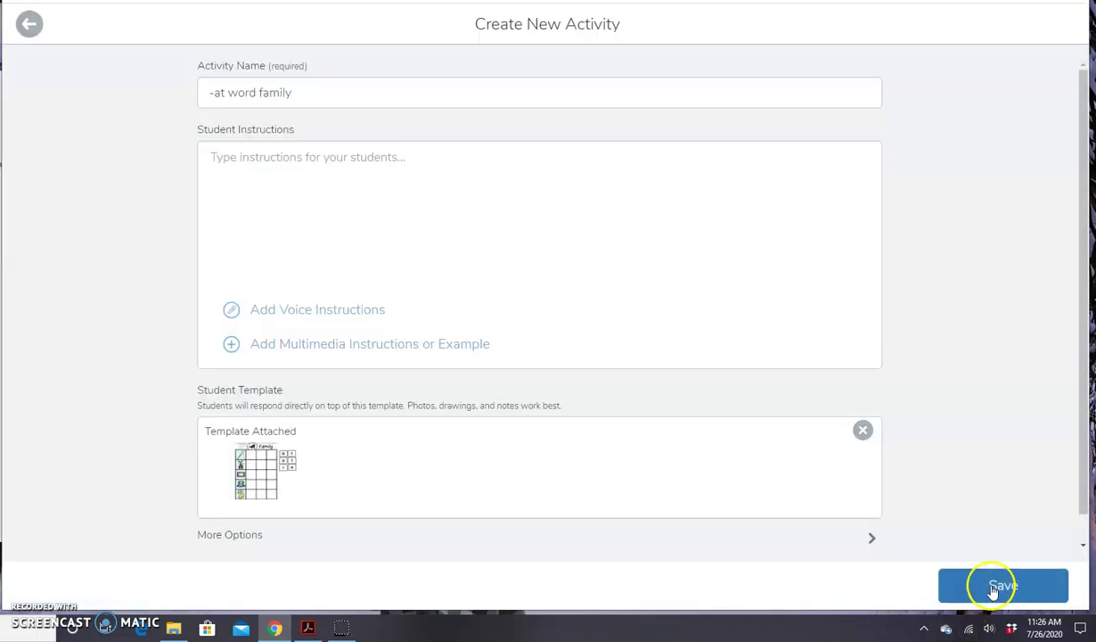
click(989, 587)
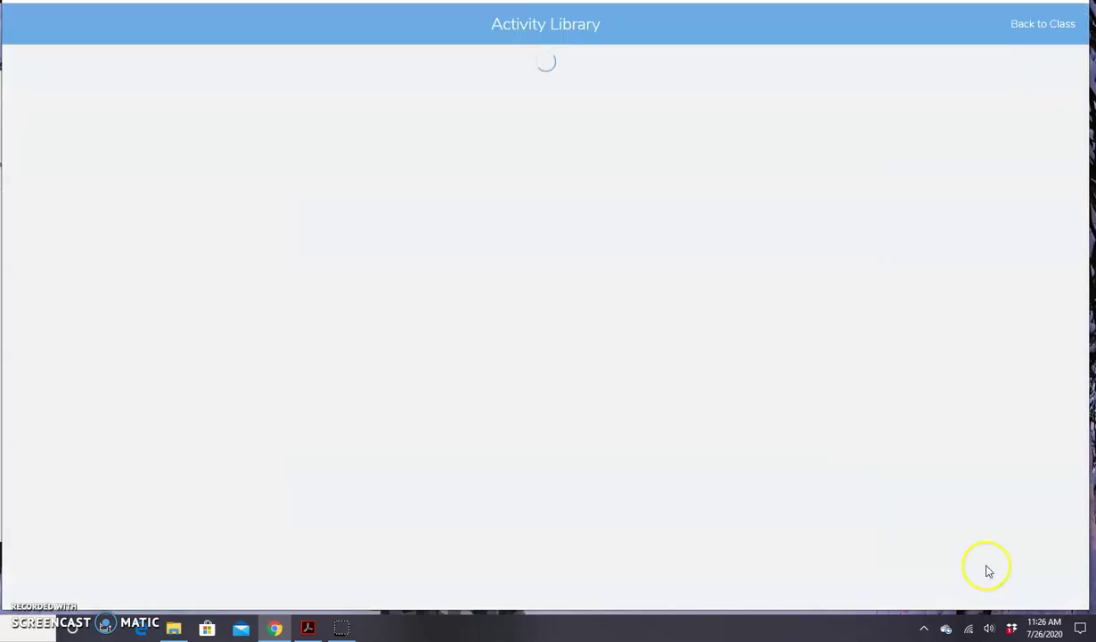
click(861, 121)
click(664, 462)
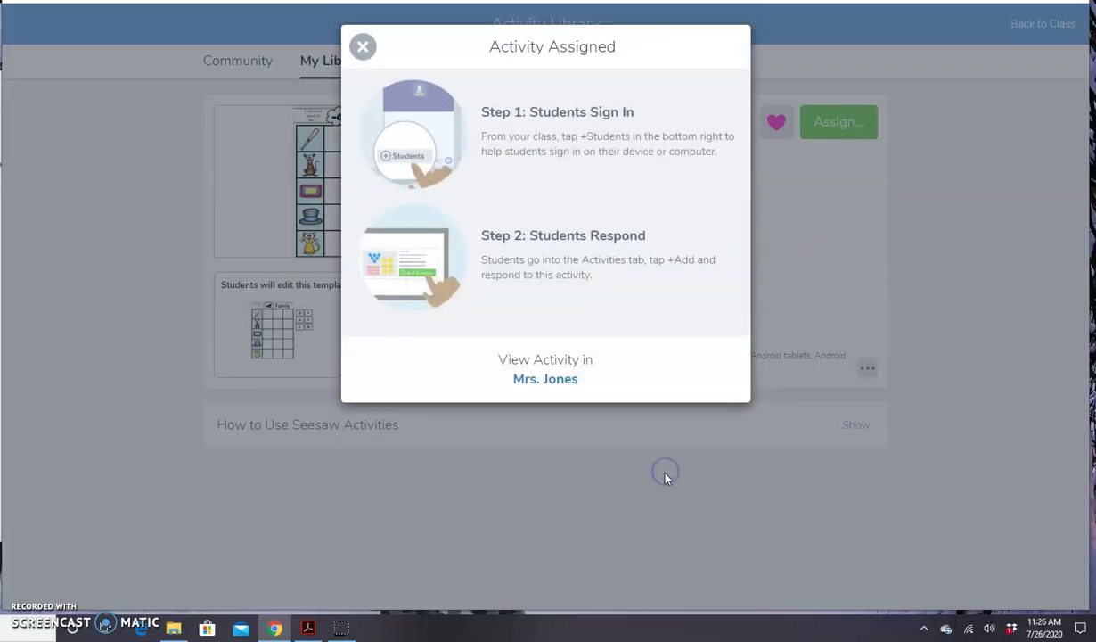
View the assigned -at word family activity in the class and start a response to it as Sample Student
click(544, 381)
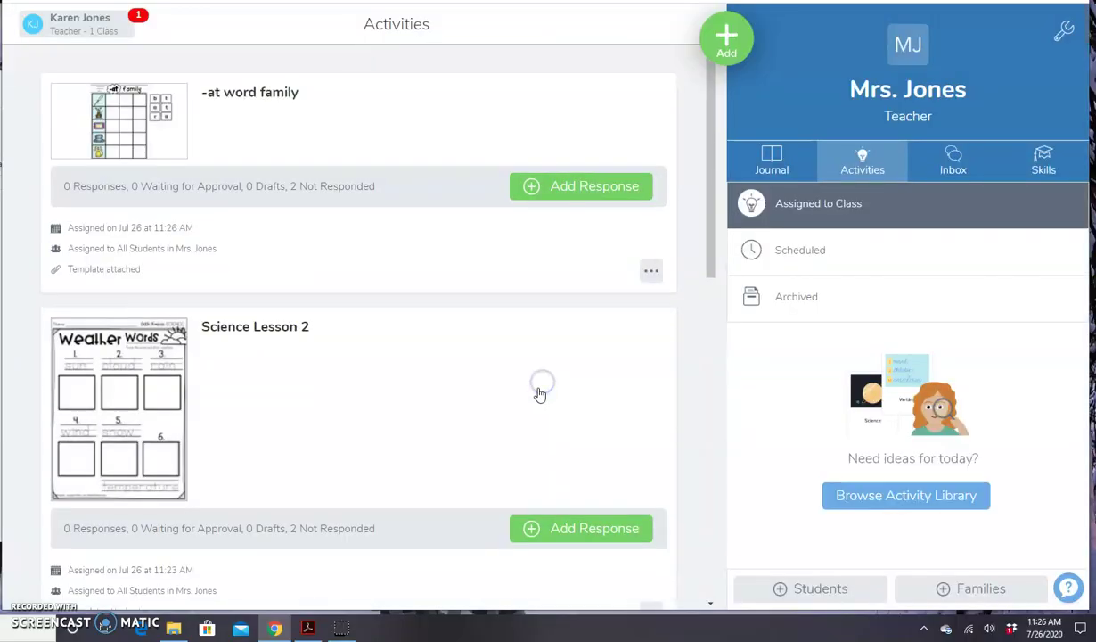
click(613, 192)
click(422, 110)
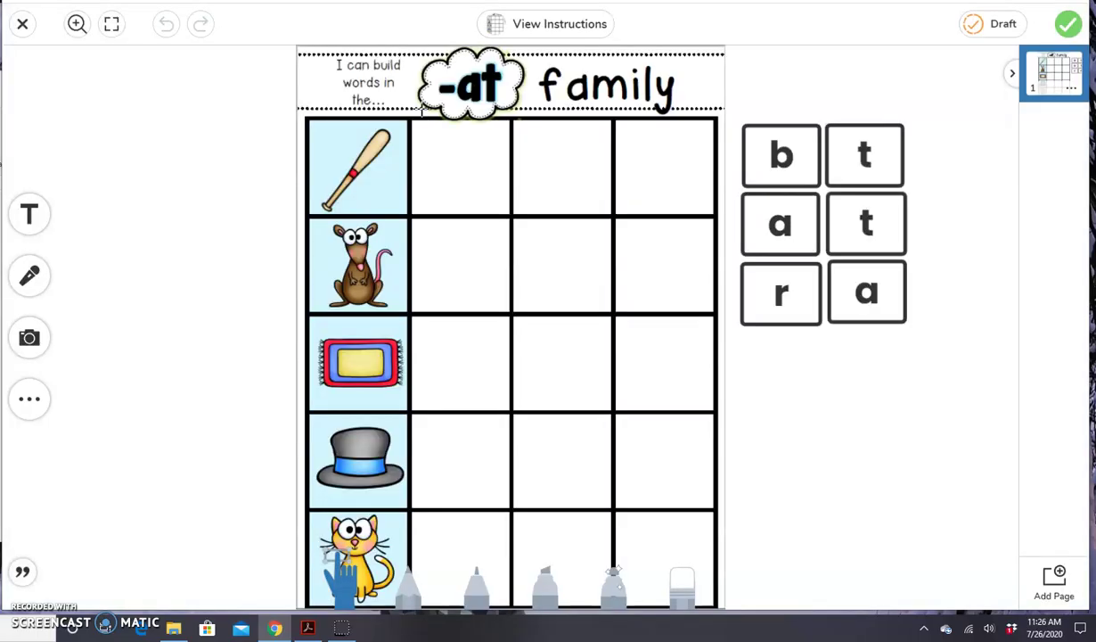
Place the letter tiles to spell bat beside the bat picture and rat beside the rat picture, and submit the response
drag(780, 155, 467, 164)
drag(766, 216, 563, 171)
drag(874, 172, 683, 178)
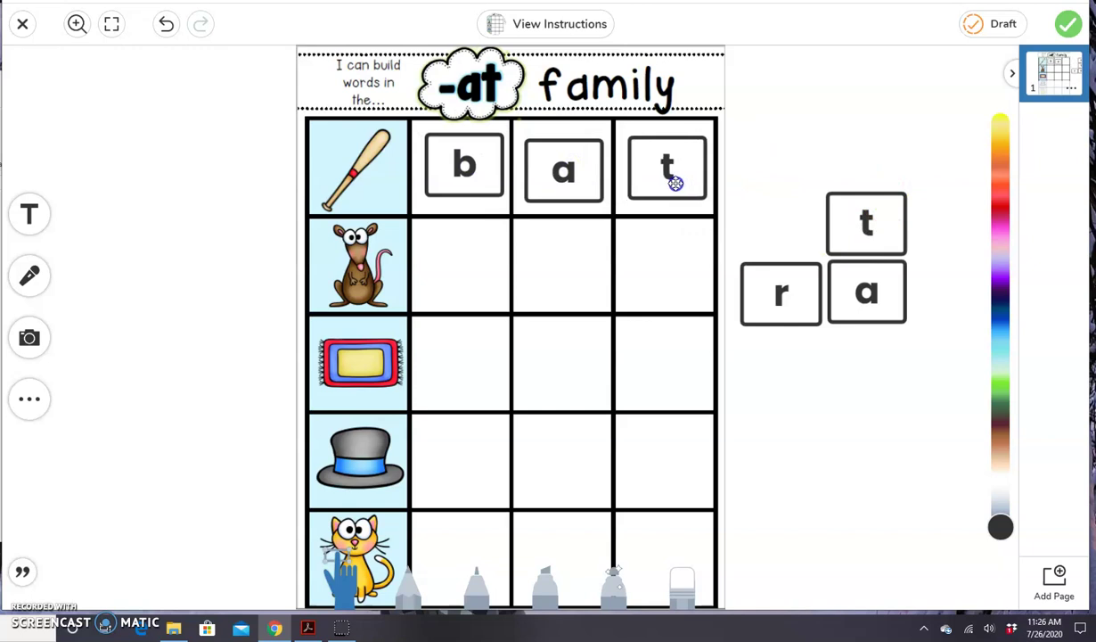
drag(773, 285, 448, 255)
drag(866, 292, 631, 282)
drag(847, 225, 695, 266)
click(1063, 29)
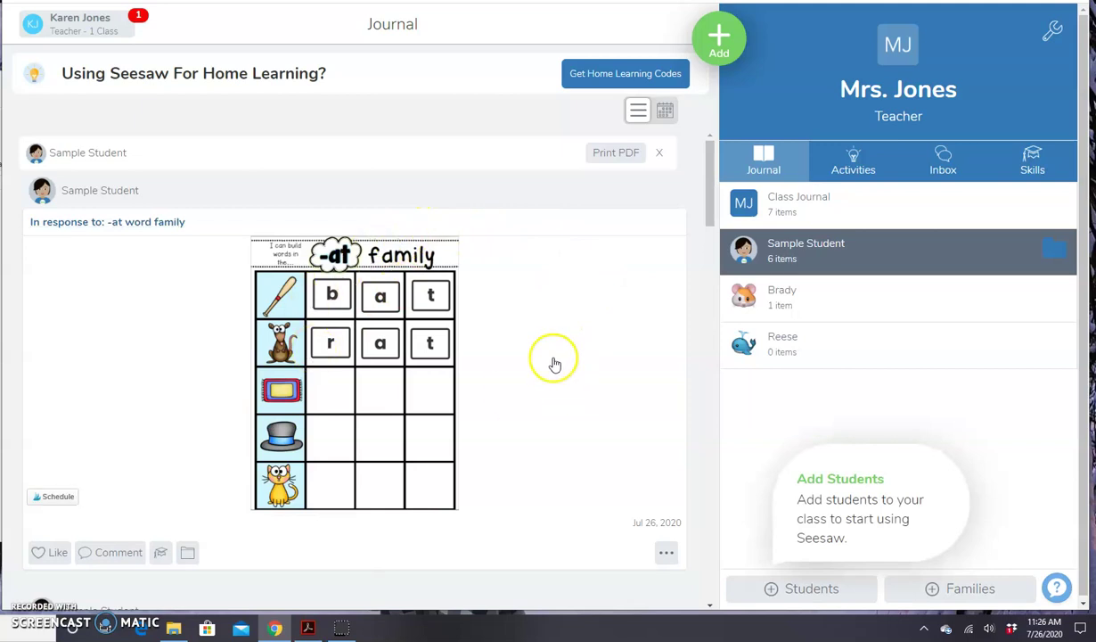
Switch to Adobe Acrobat, bring up the "What rhymes with..." worksheet on page 31 and enlarge the window to show the whole page
click(308, 628)
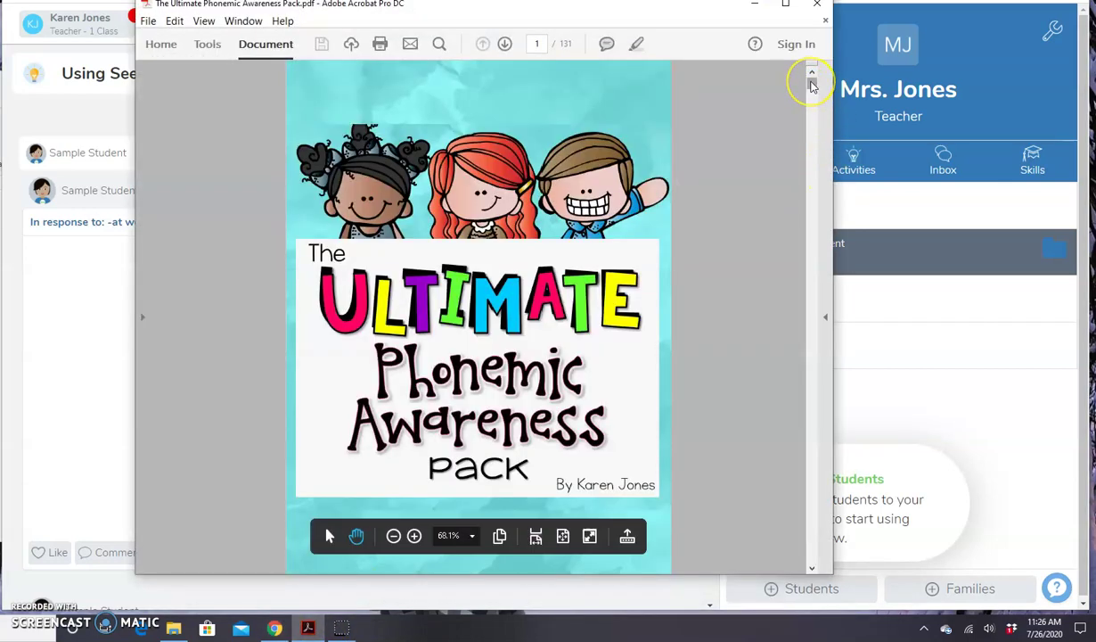
drag(811, 84, 812, 191)
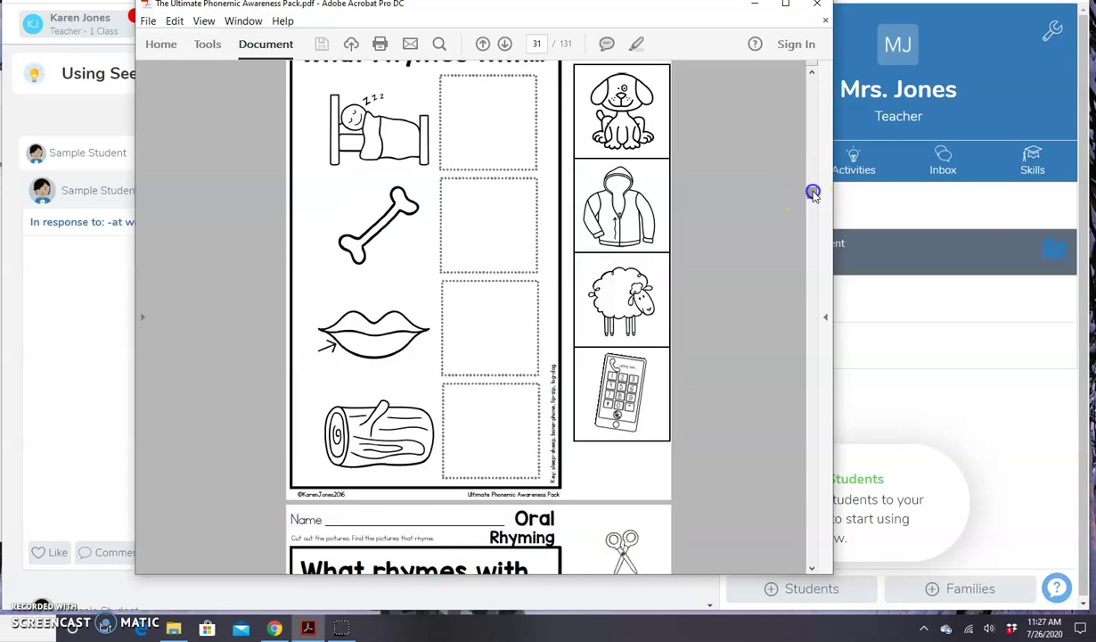
scroll(766, 367, up, 1)
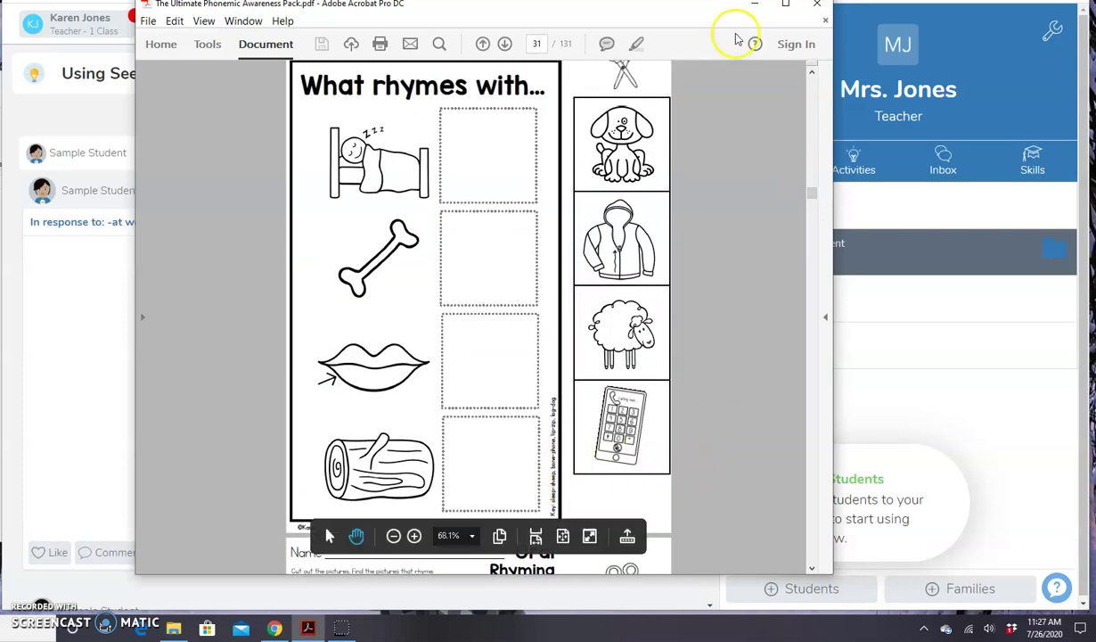
click(812, 71)
click(813, 73)
click(812, 73)
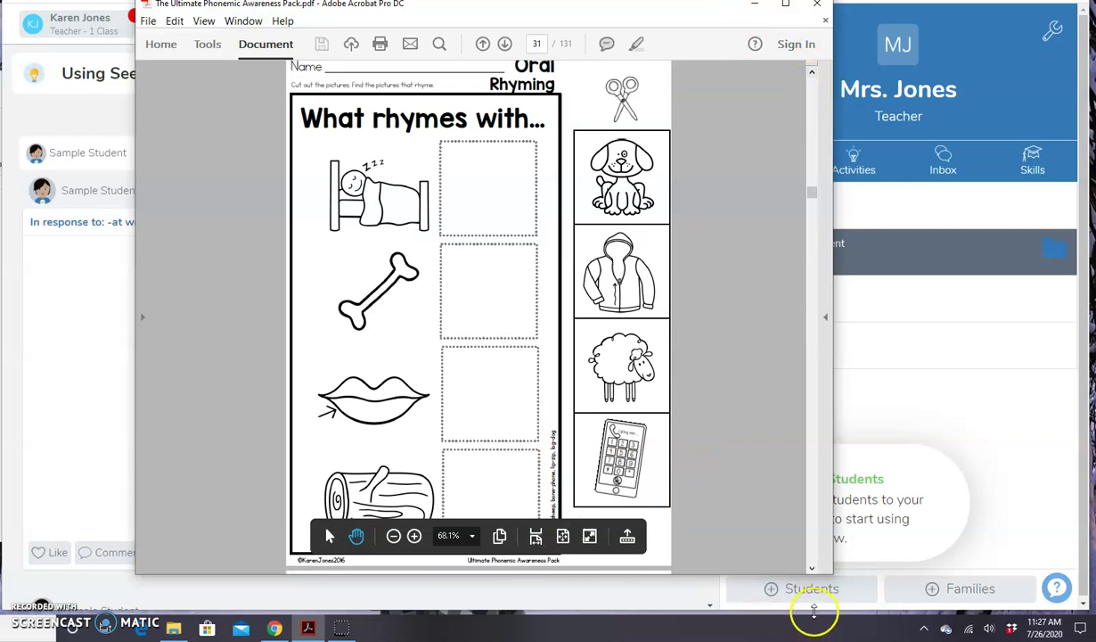
drag(829, 572, 863, 594)
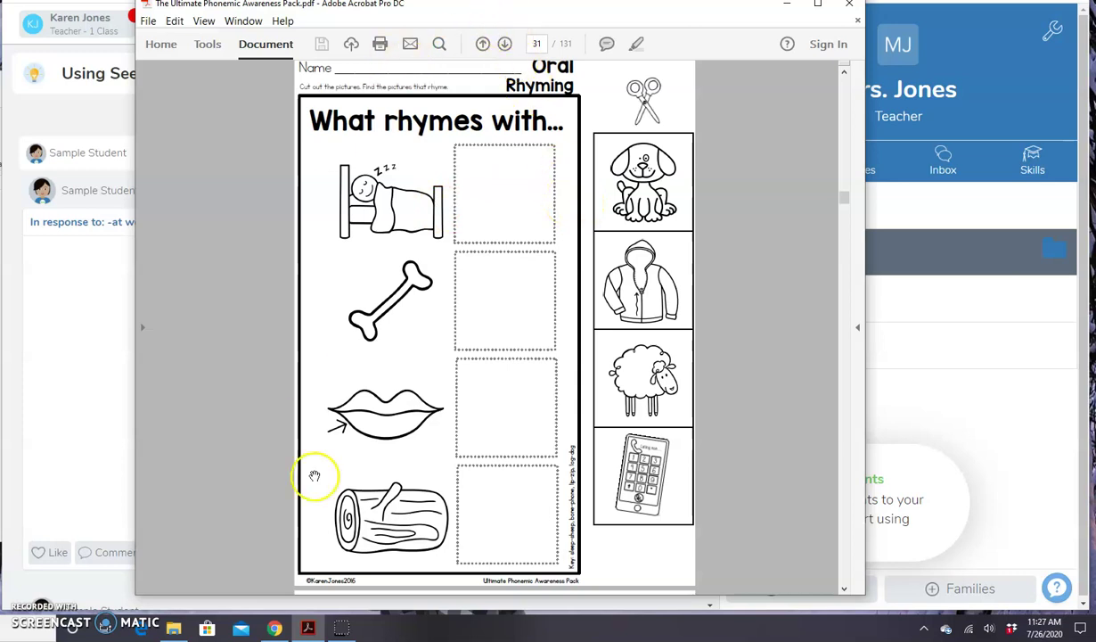
Open Snipping Tool and capture the "What rhymes with..." worksheet without the column of cut-out pictures
click(13, 628)
text(snip)
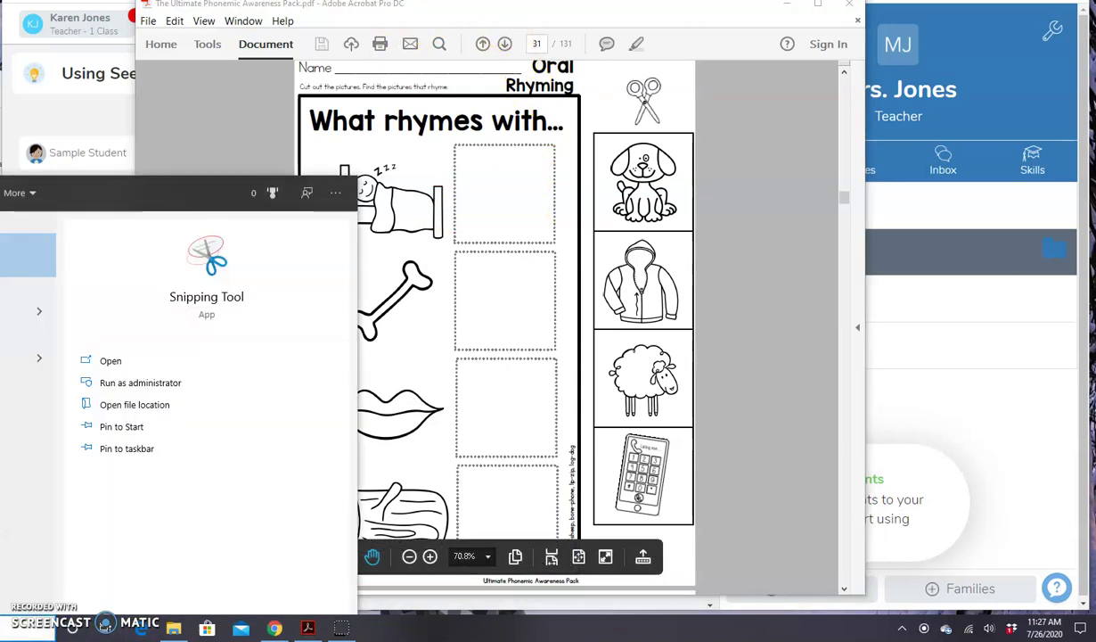
key(Return)
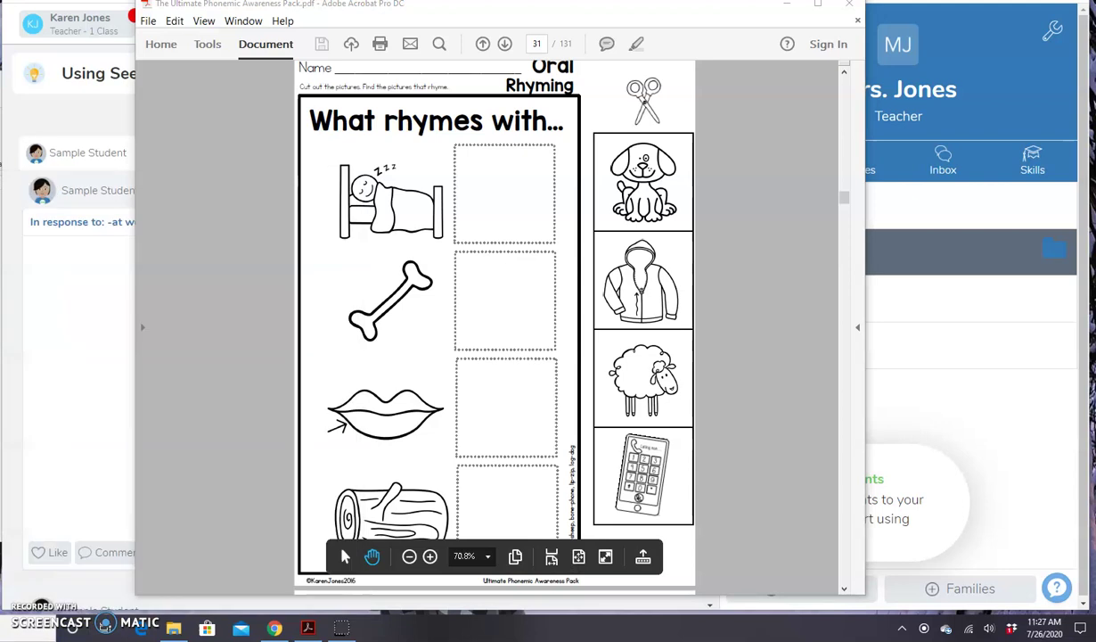
click(45, 143)
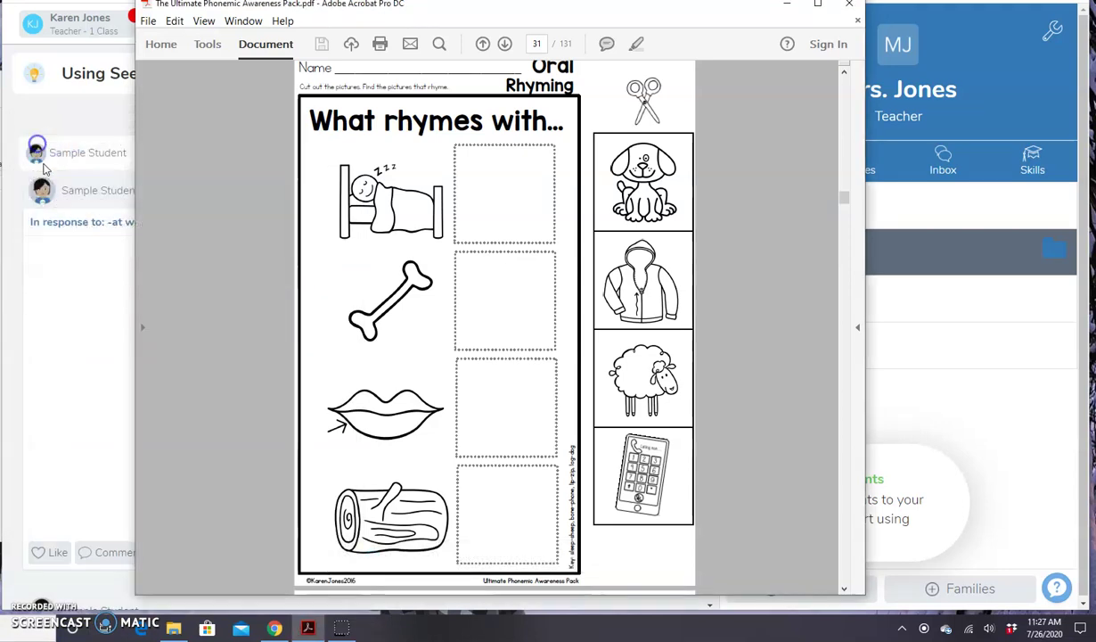
drag(296, 59, 585, 583)
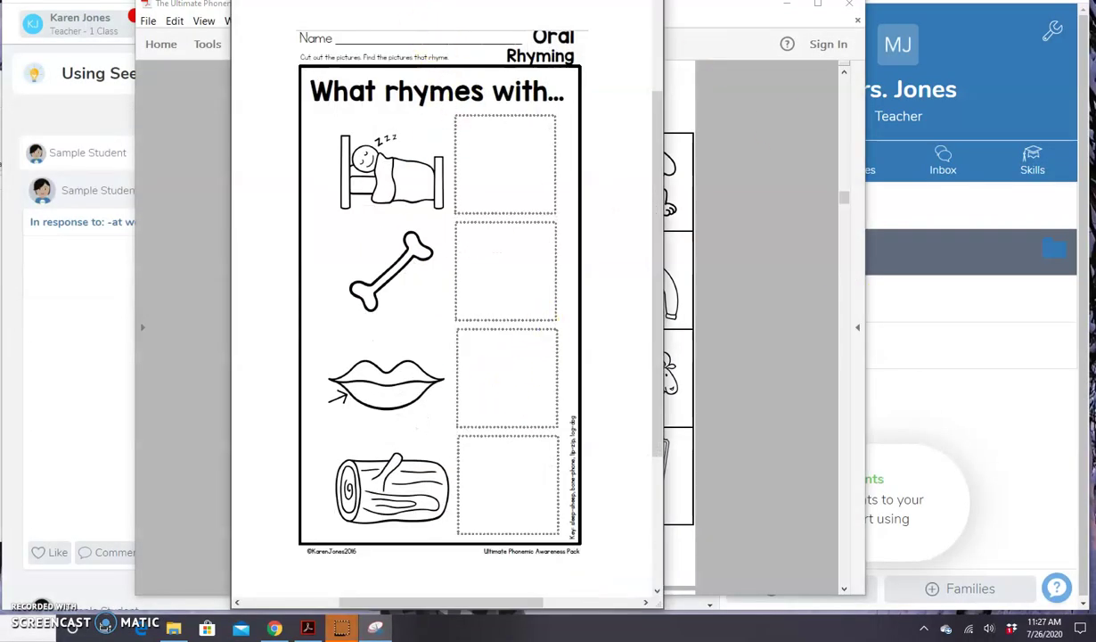
Save the worksheet snip as a PNG named "rhyming worksheet" in Pictures and close Snipping Tool
click(248, 15)
key(Escape)
click(249, 5)
click(249, 5)
click(249, 5)
key(ctrl+s)
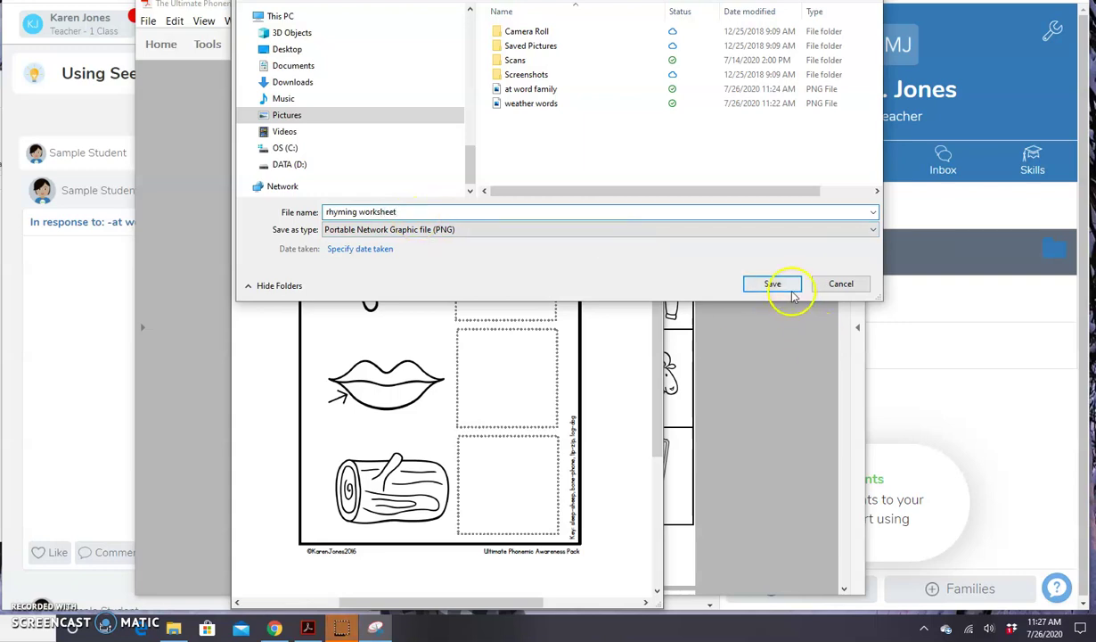
drag(656, 2, 656, 49)
click(768, 390)
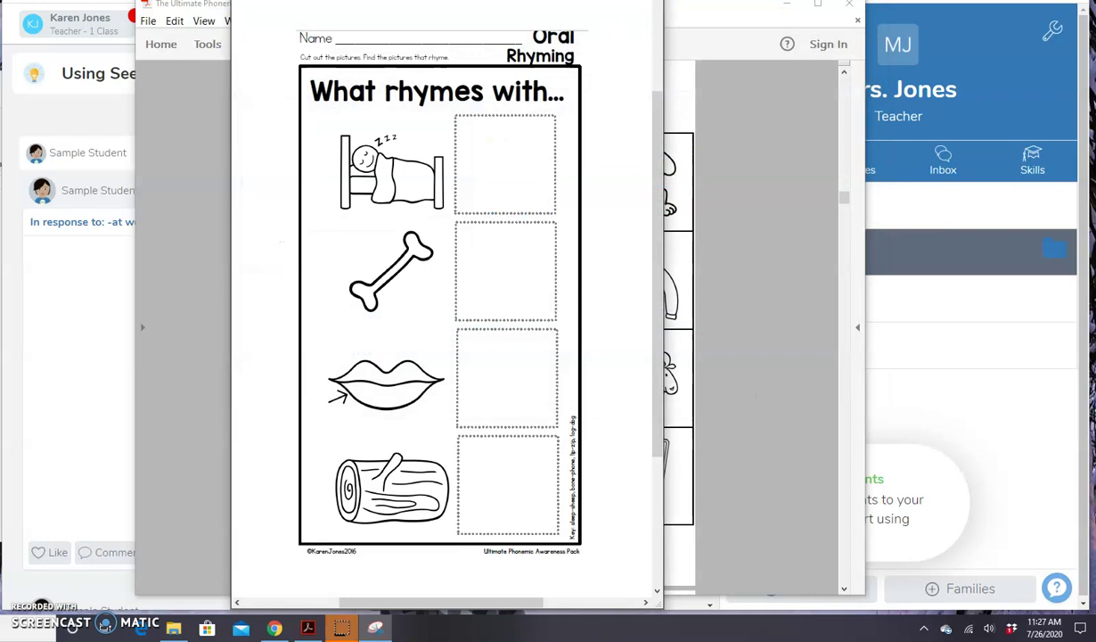
key(alt+F4)
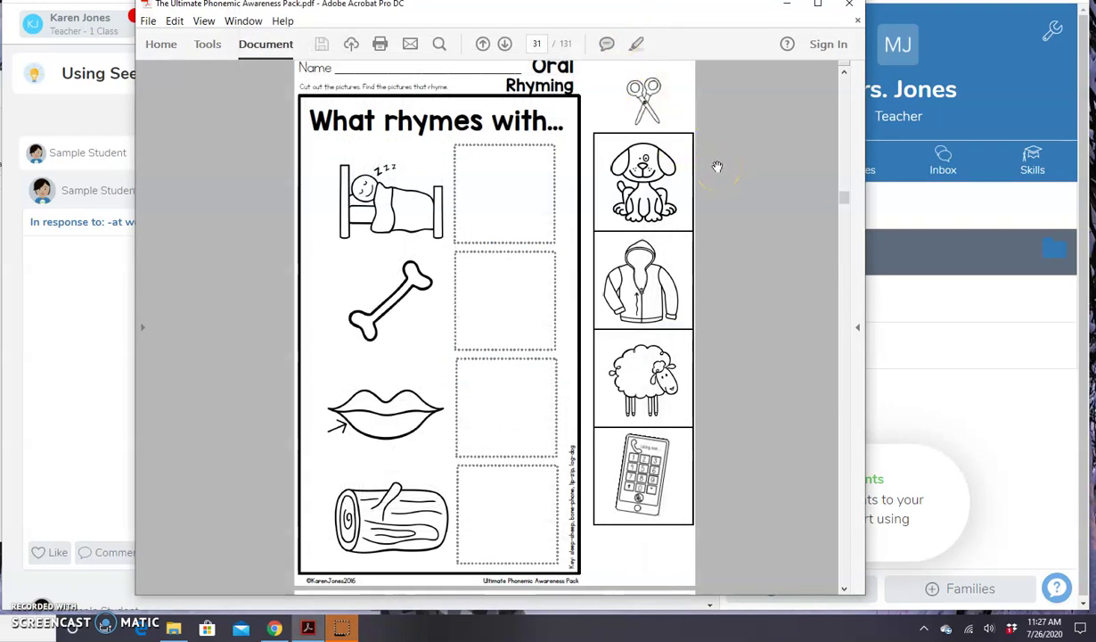
Reopen Snipping Tool and capture the dog picture from the worksheet's cut-out column
click(47, 637)
text(snip)
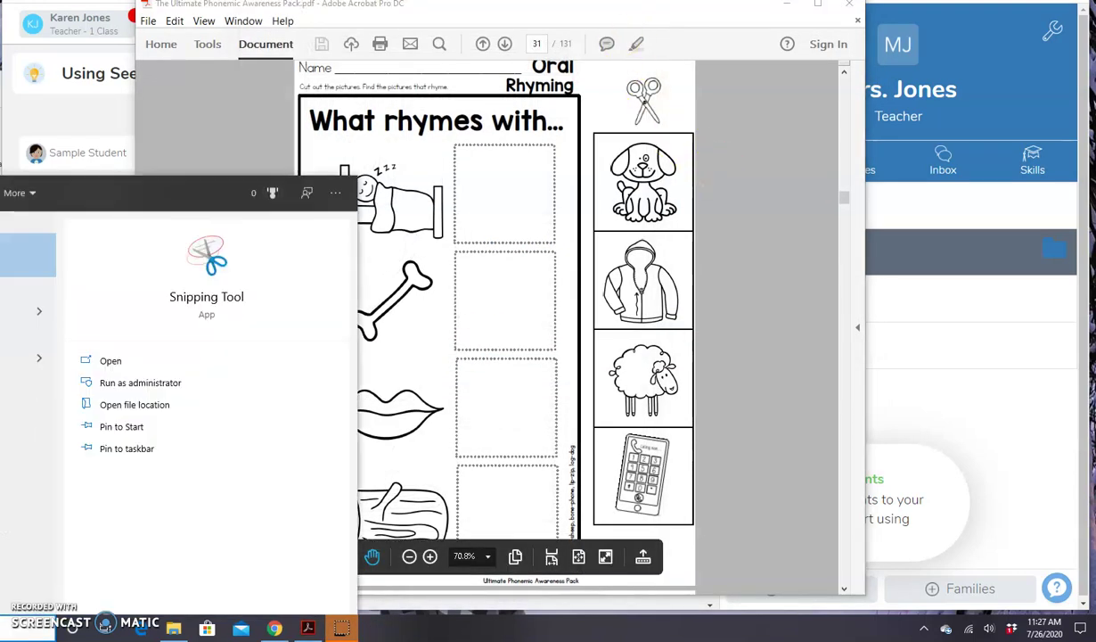
key(Return)
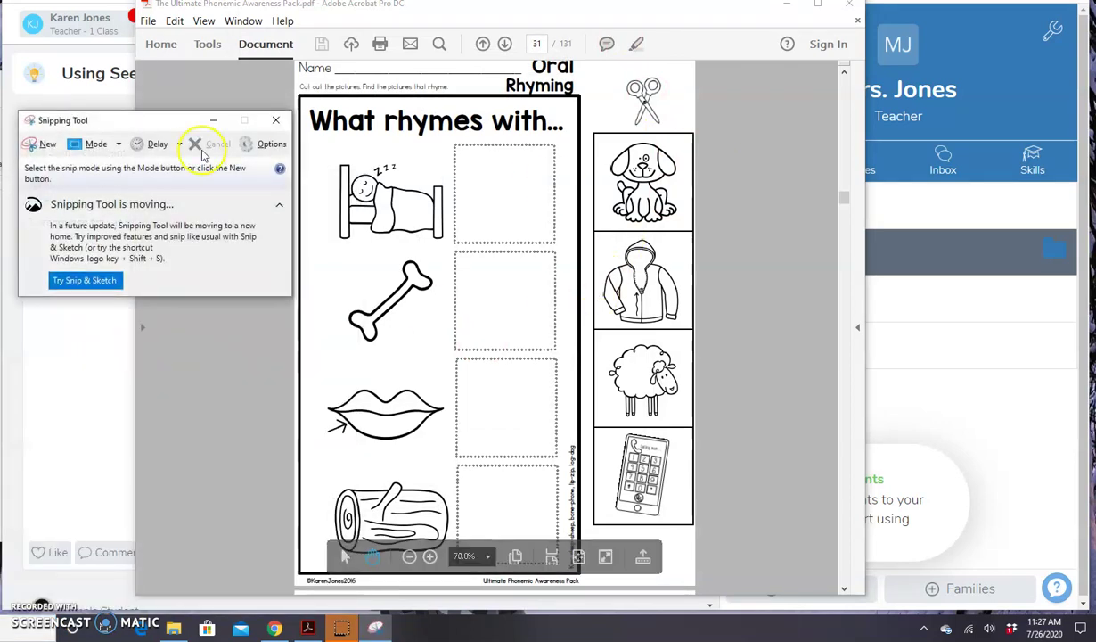
key(ctrl+n)
drag(595, 134, 691, 229)
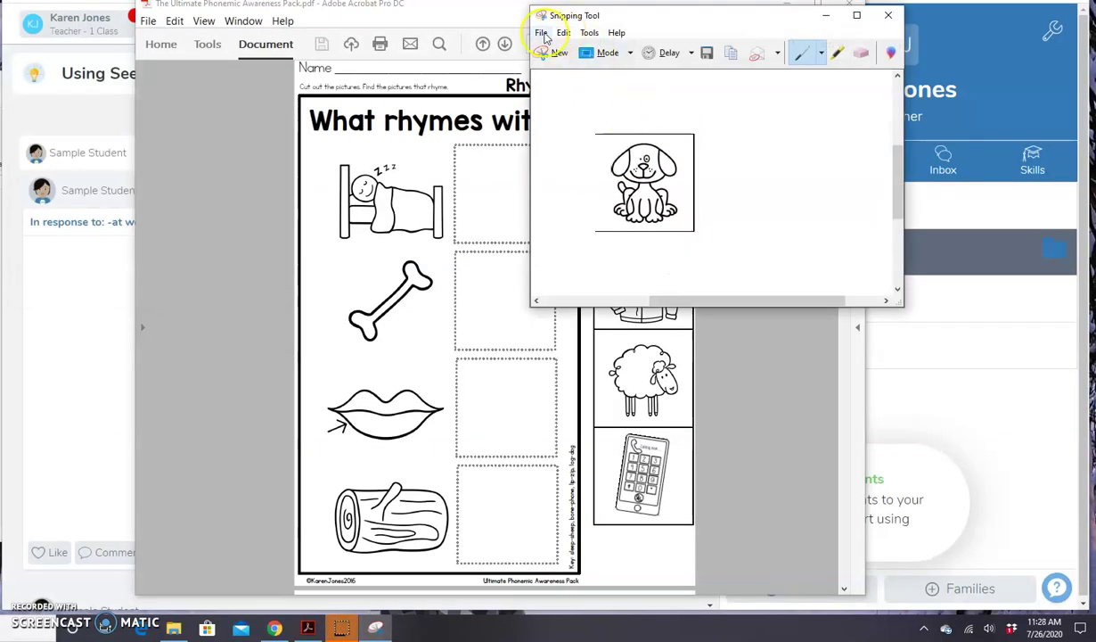
Save the dog snip as a PNG named "rhyming worksheet pic 1" in Pictures
click(543, 33)
click(560, 69)
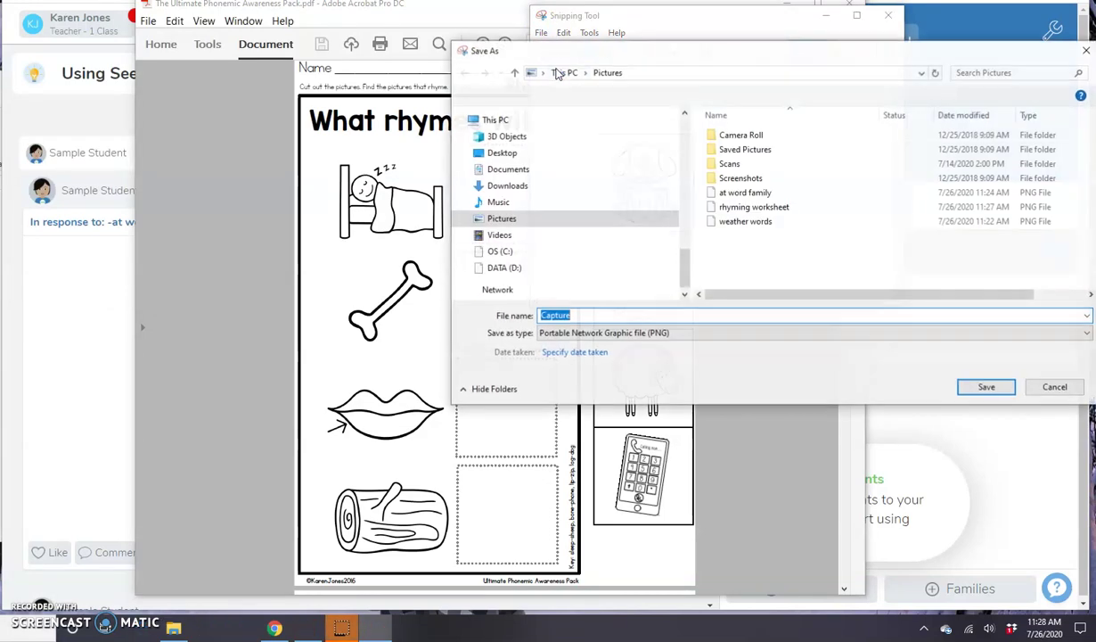
text(rhyming wo)
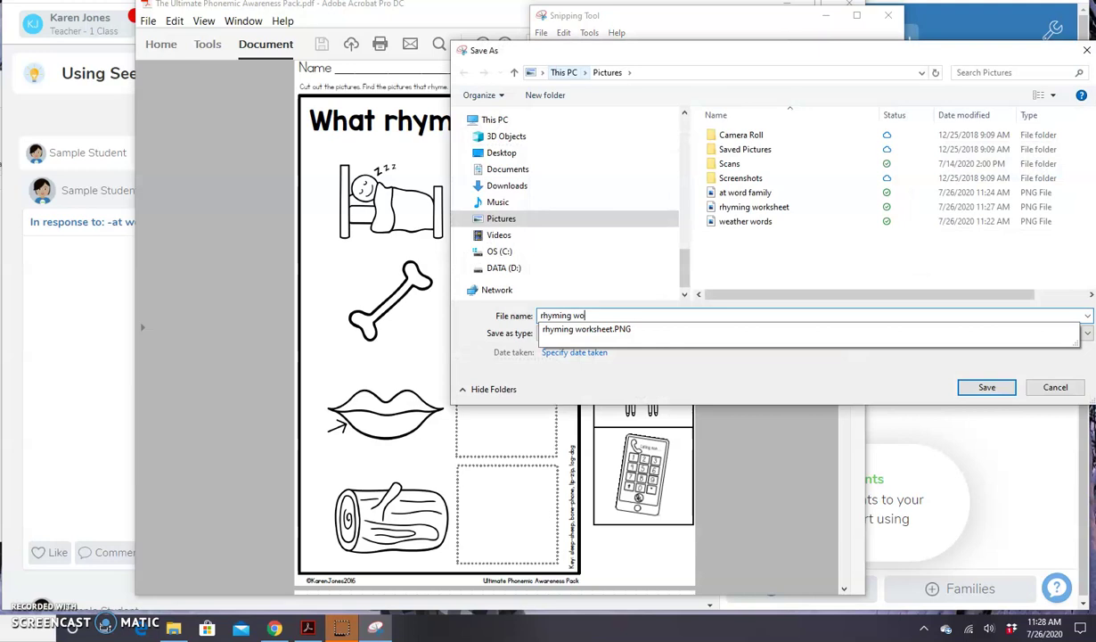
text(rksheet )
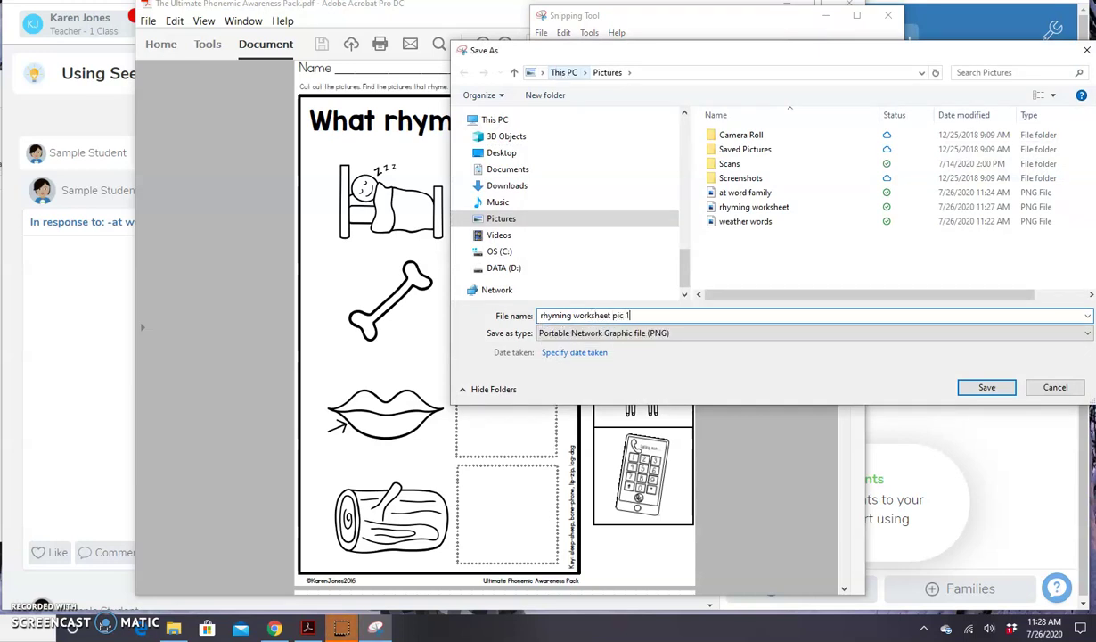
text(pic 1)
click(980, 386)
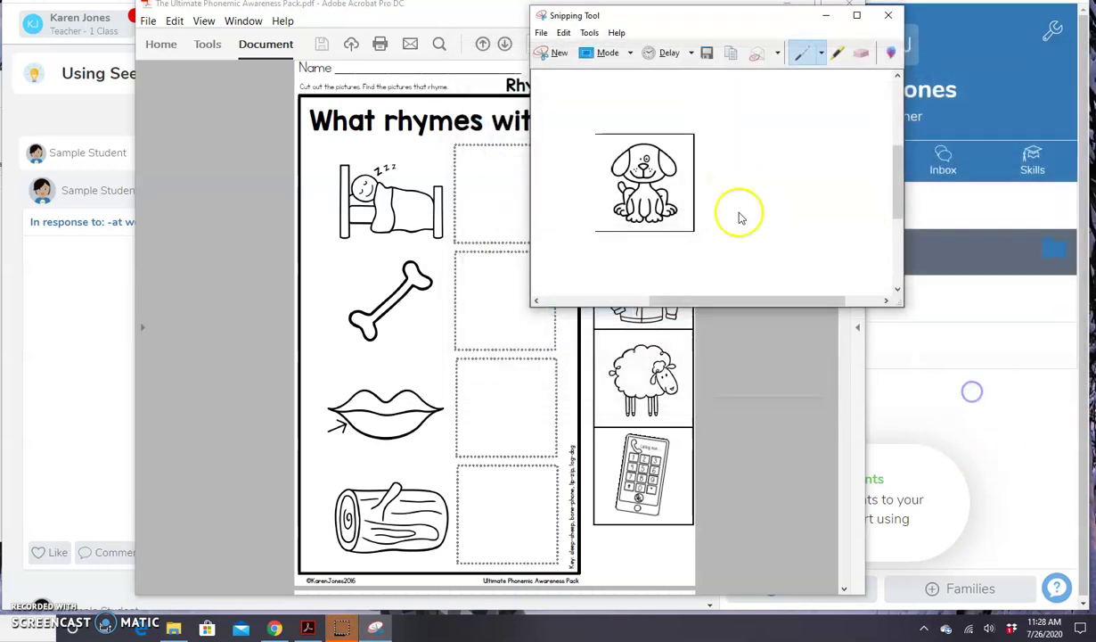
Snip the hooded jacket picture, save it as "rhyming worksheet pic 2" in Pictures, and close Snipping Tool and the PDF
click(558, 53)
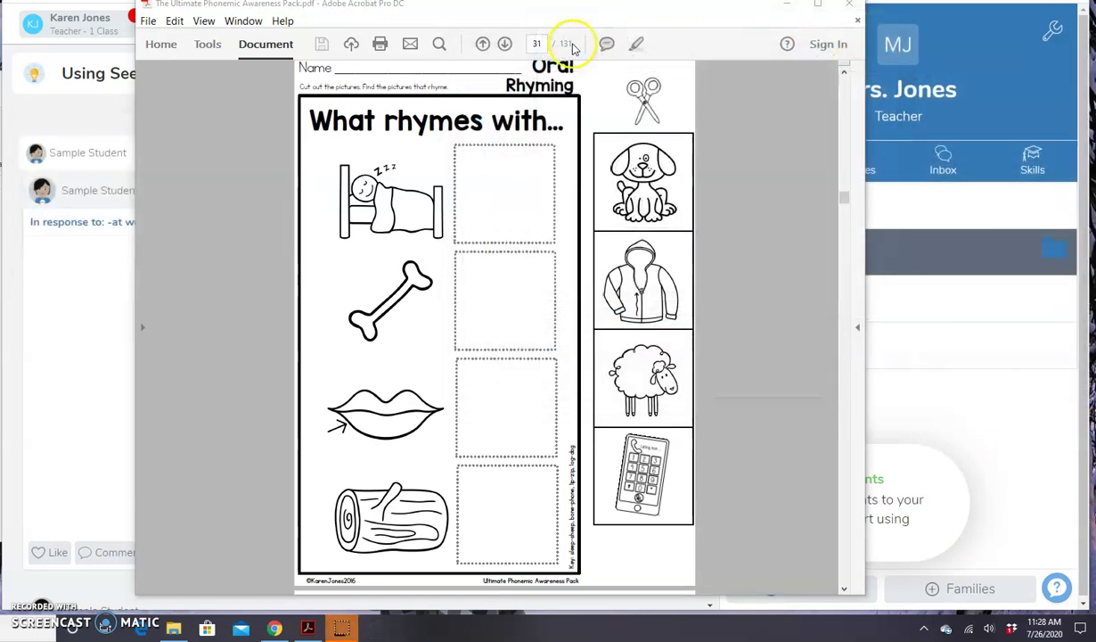
drag(597, 232, 691, 328)
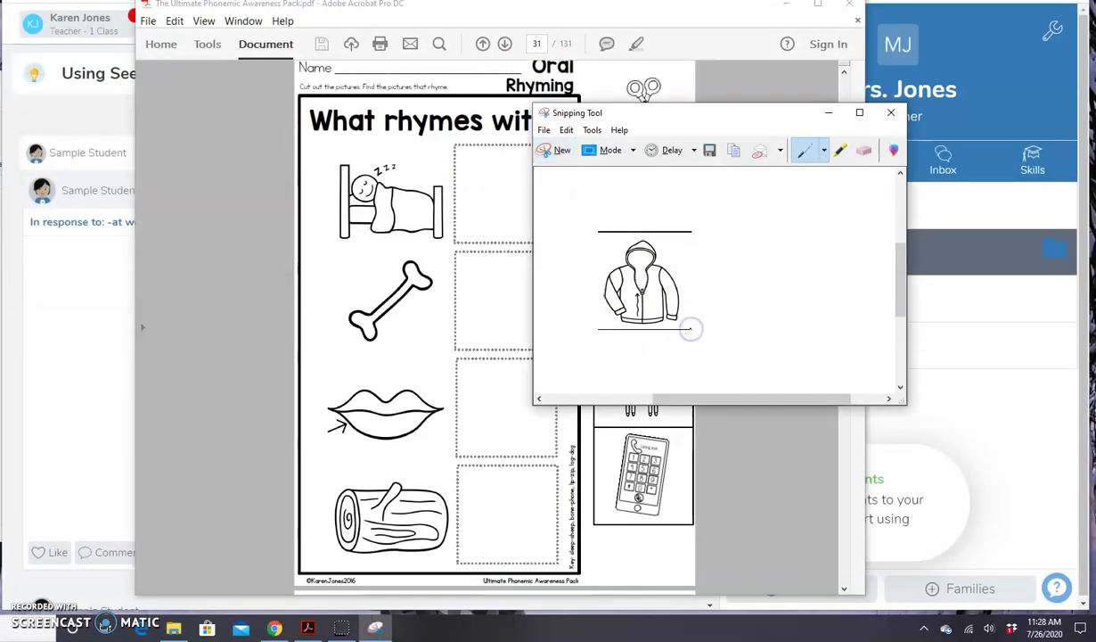
click(543, 130)
click(551, 169)
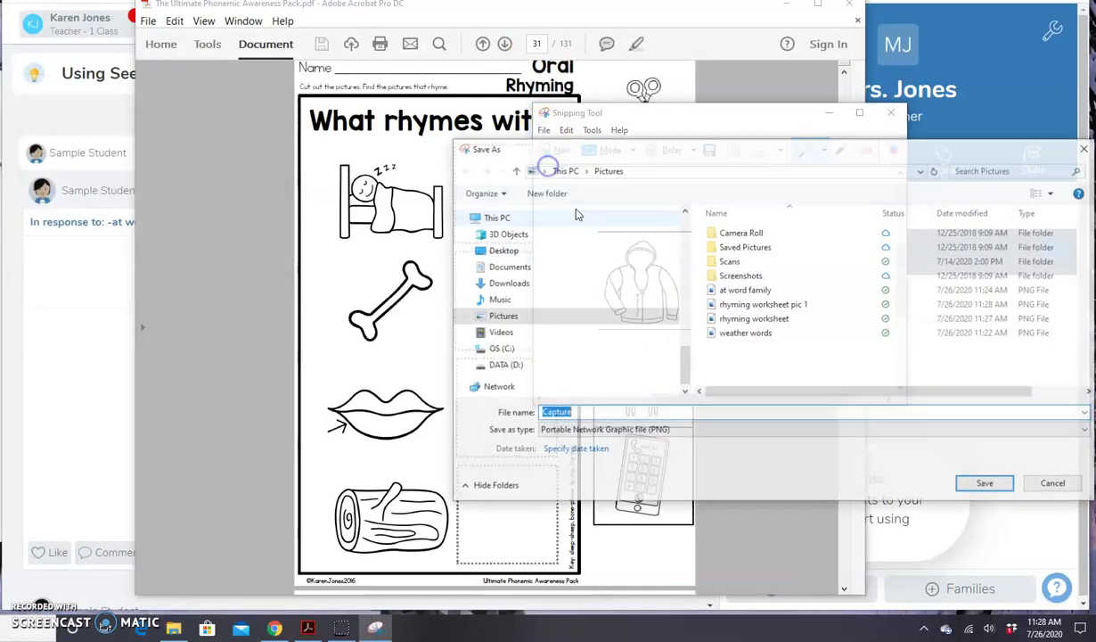
text(rhyming)
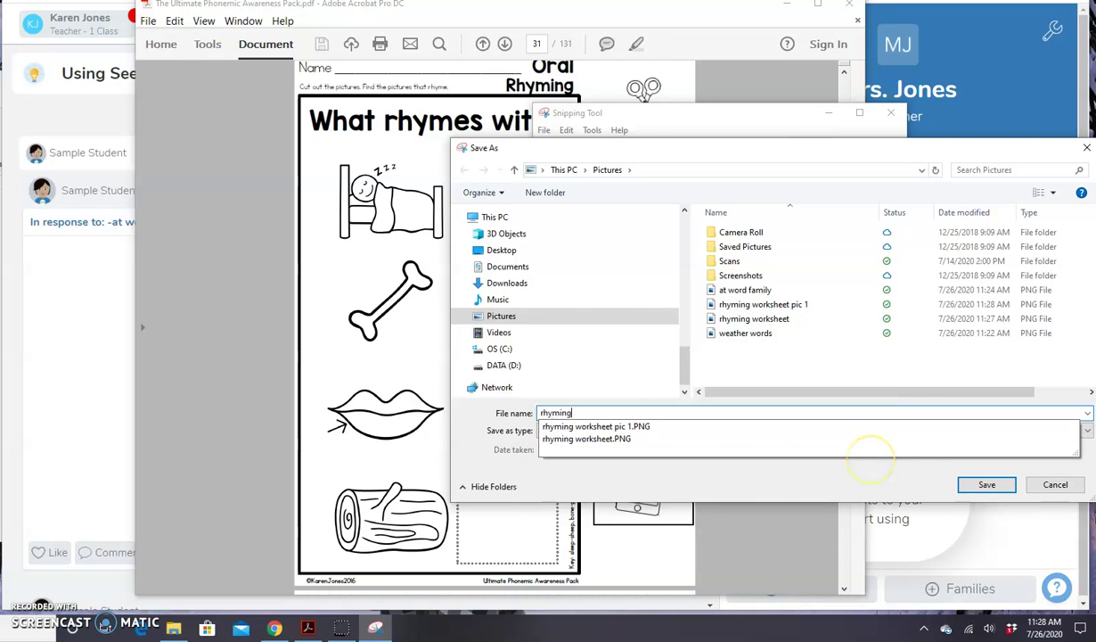
text( worksheet 2)
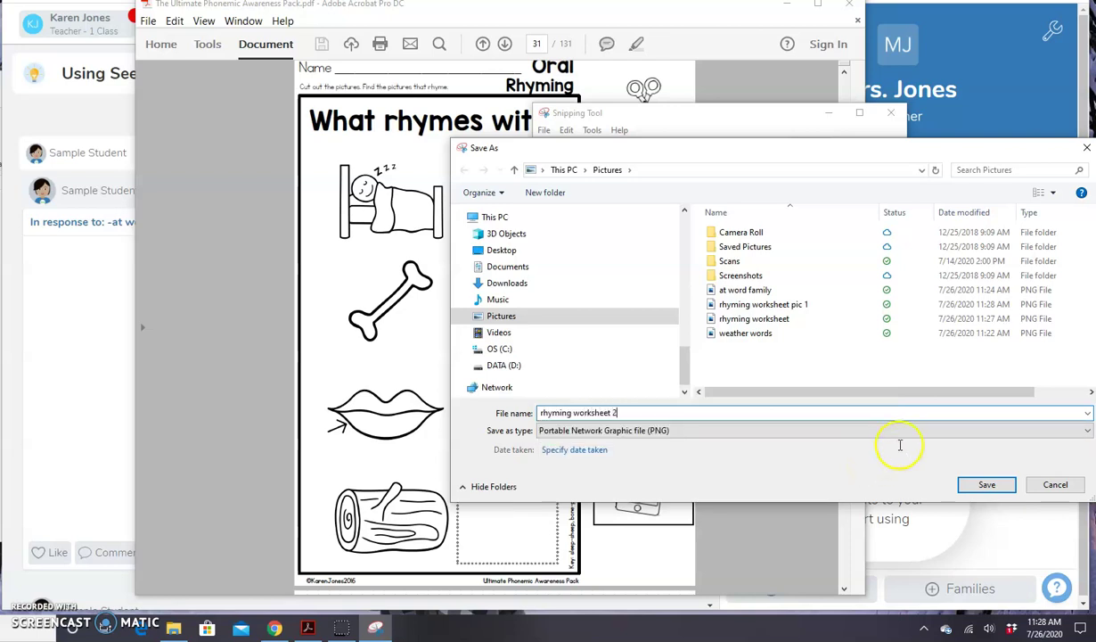
key(BackSpace)
text(pic 2)
key(Return)
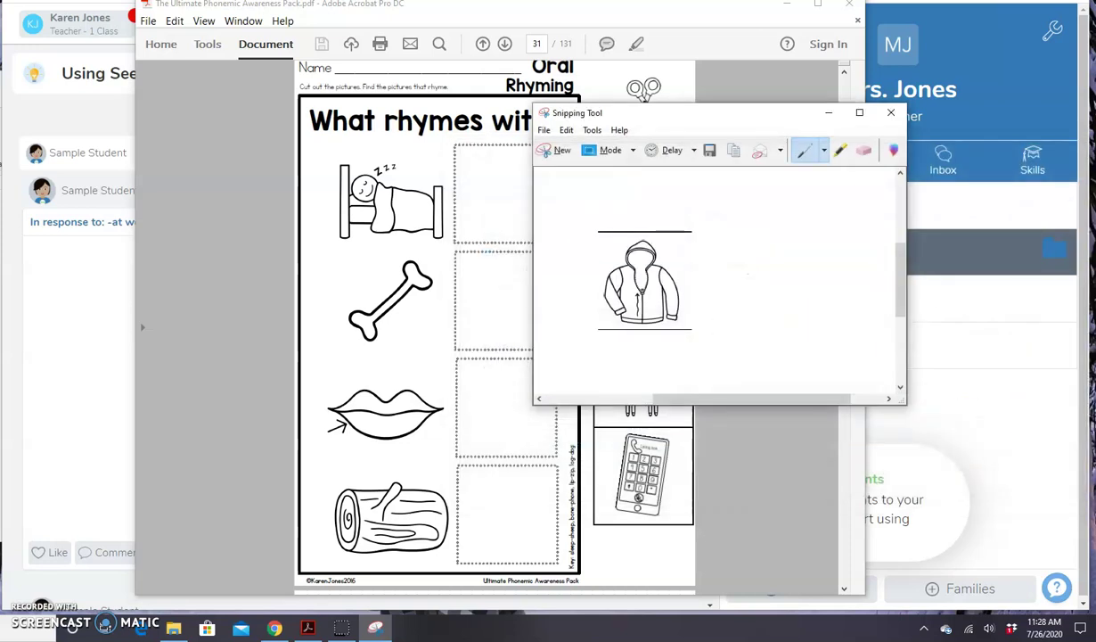
click(892, 114)
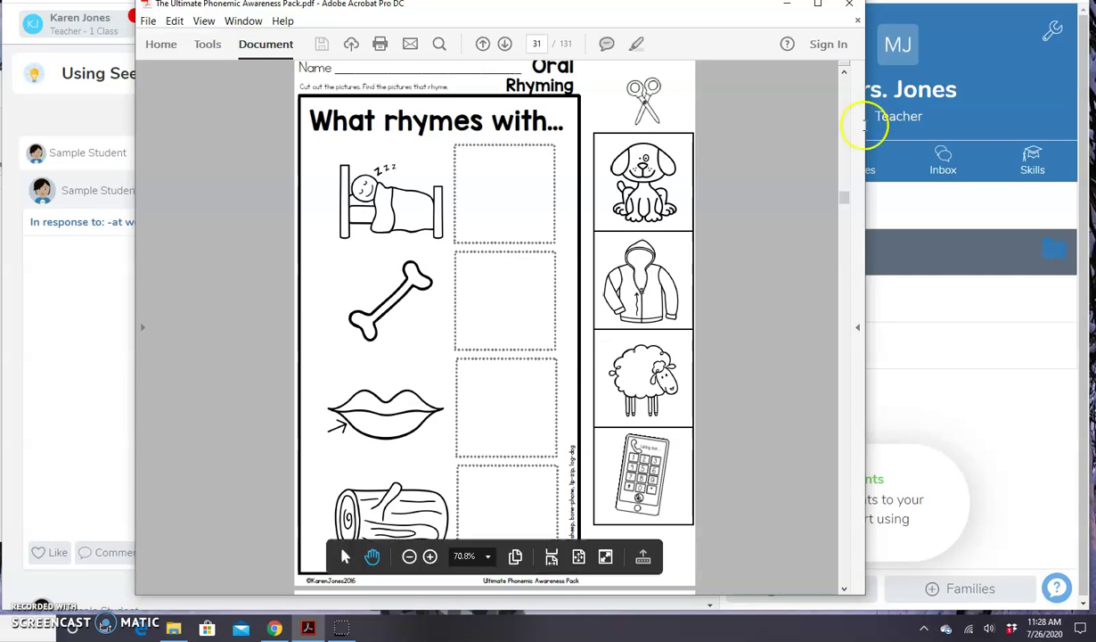
click(848, 7)
Create a new Seesaw activity in My Library and name it "Rhyming Worksheet PA"
click(720, 38)
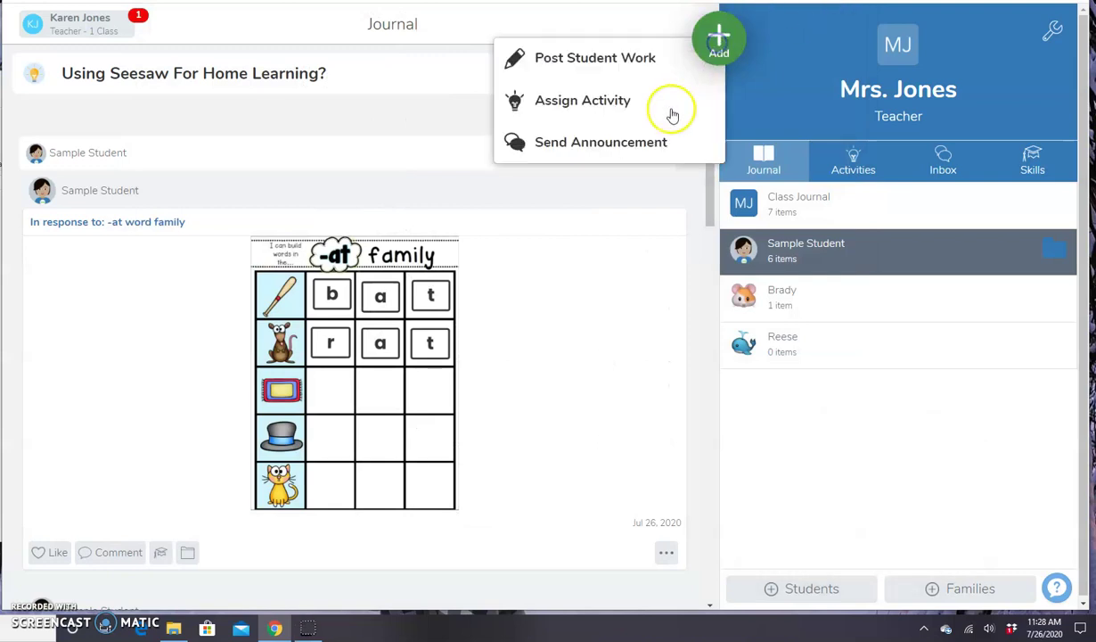
click(664, 105)
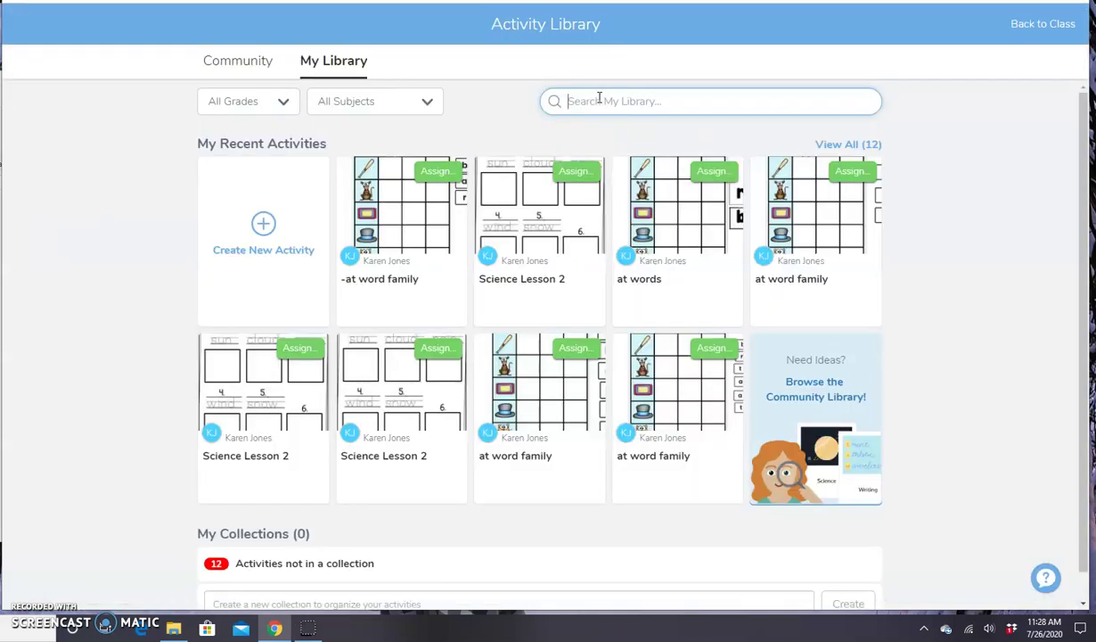
click(260, 242)
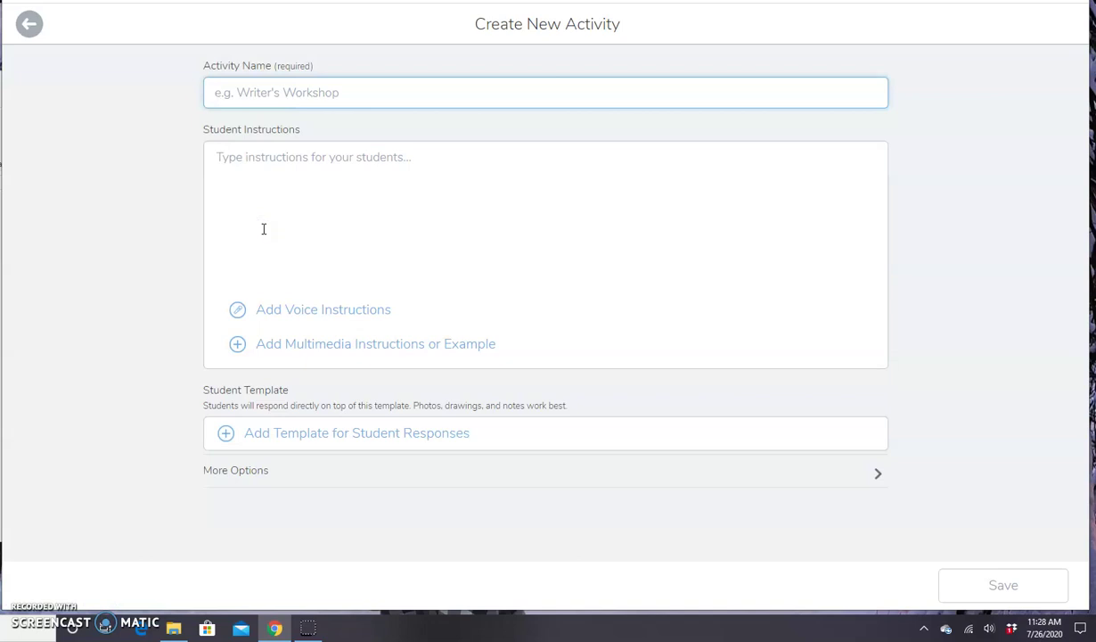
text(Rhyming Worksheet PA)
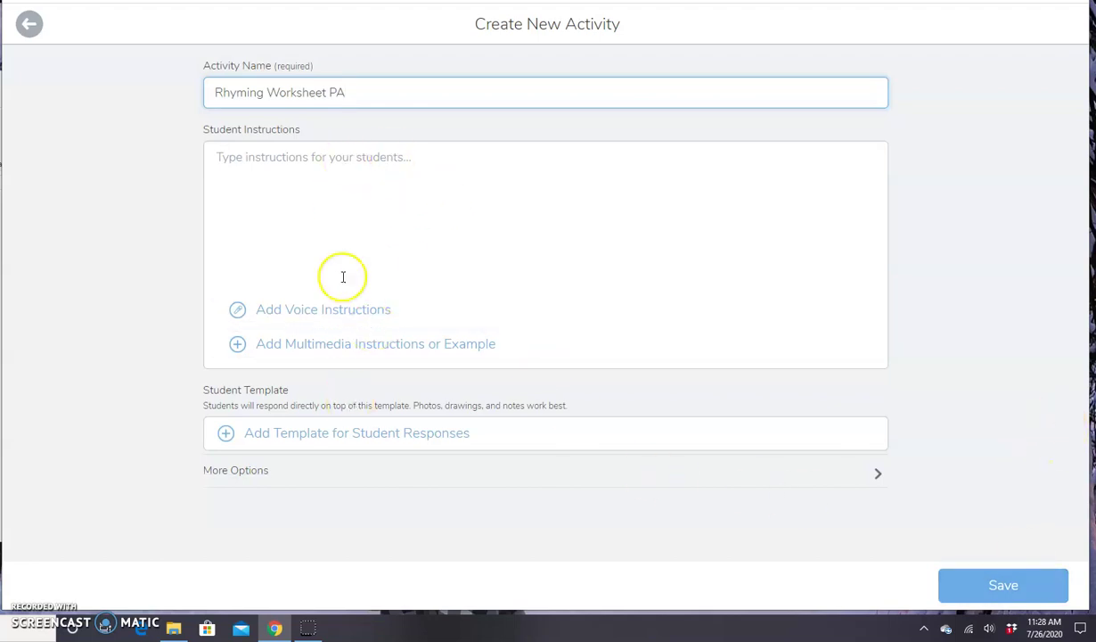
Upload the "rhyming worksheet" image from the computer as the template for student responses
click(283, 435)
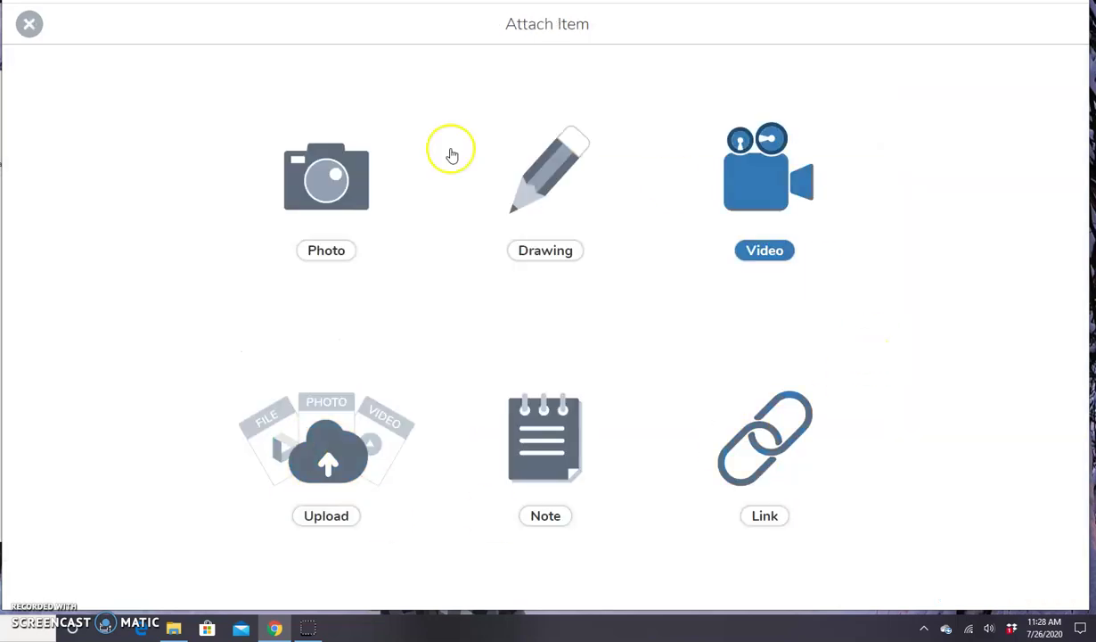
click(311, 421)
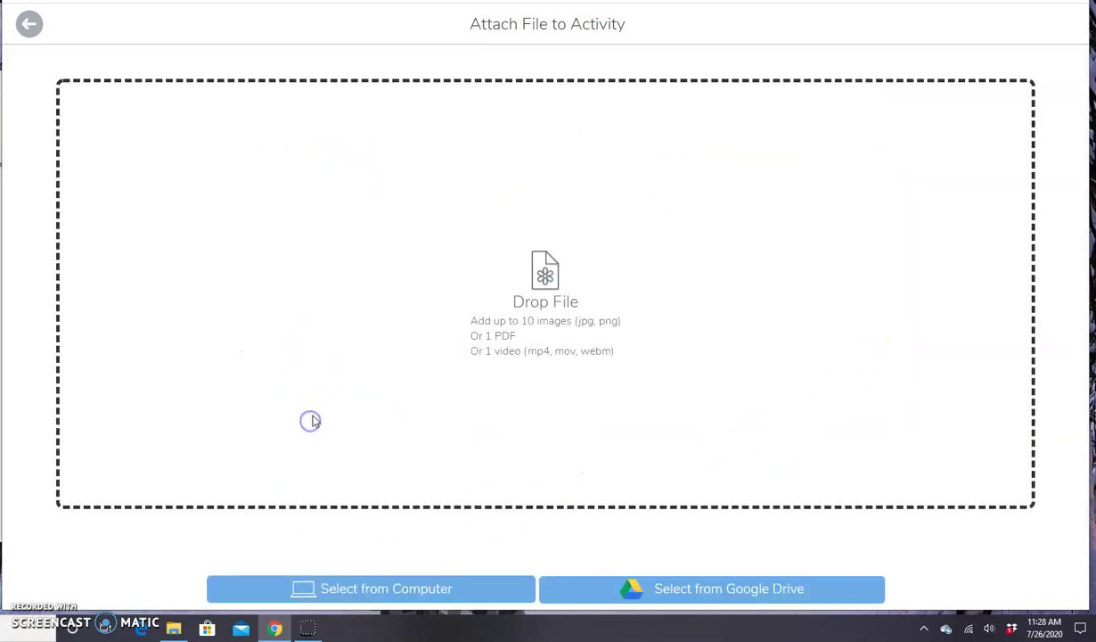
click(372, 590)
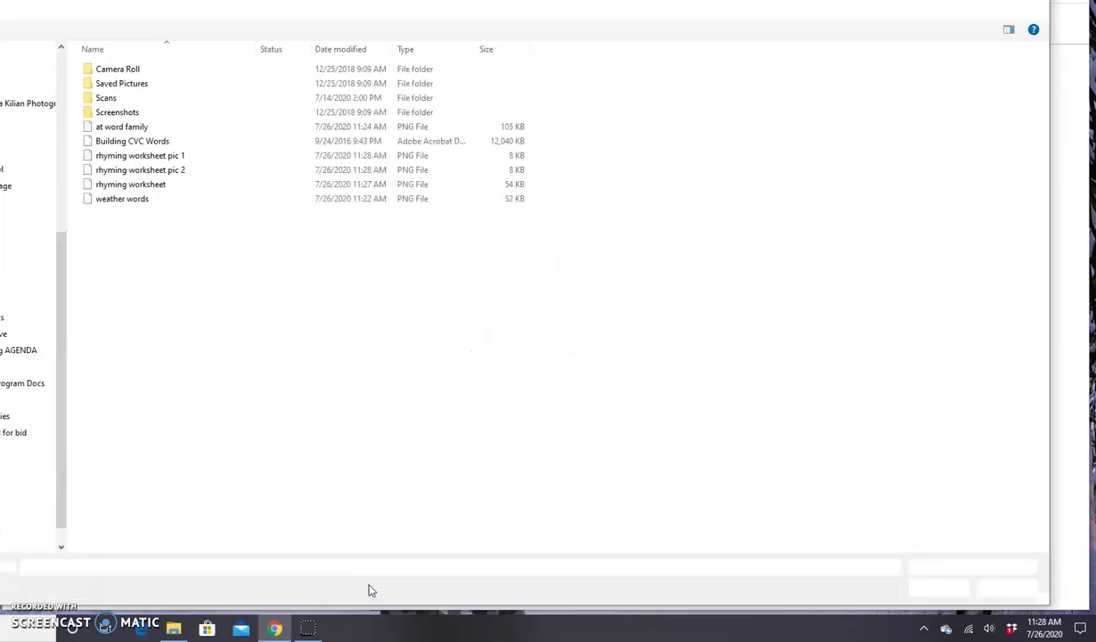
double_click(125, 185)
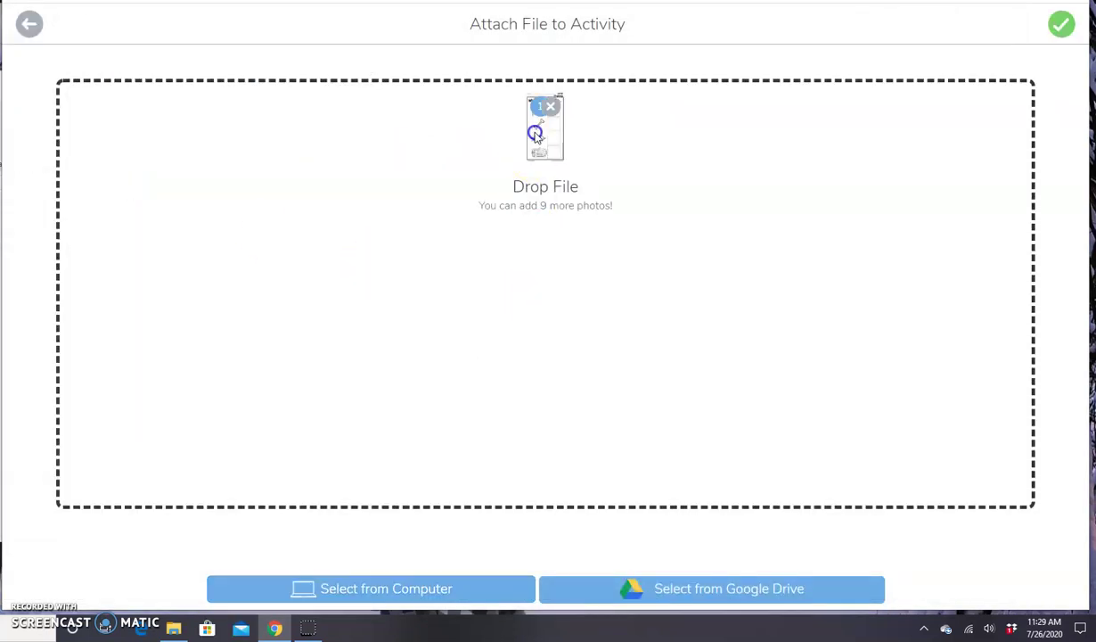
click(1060, 26)
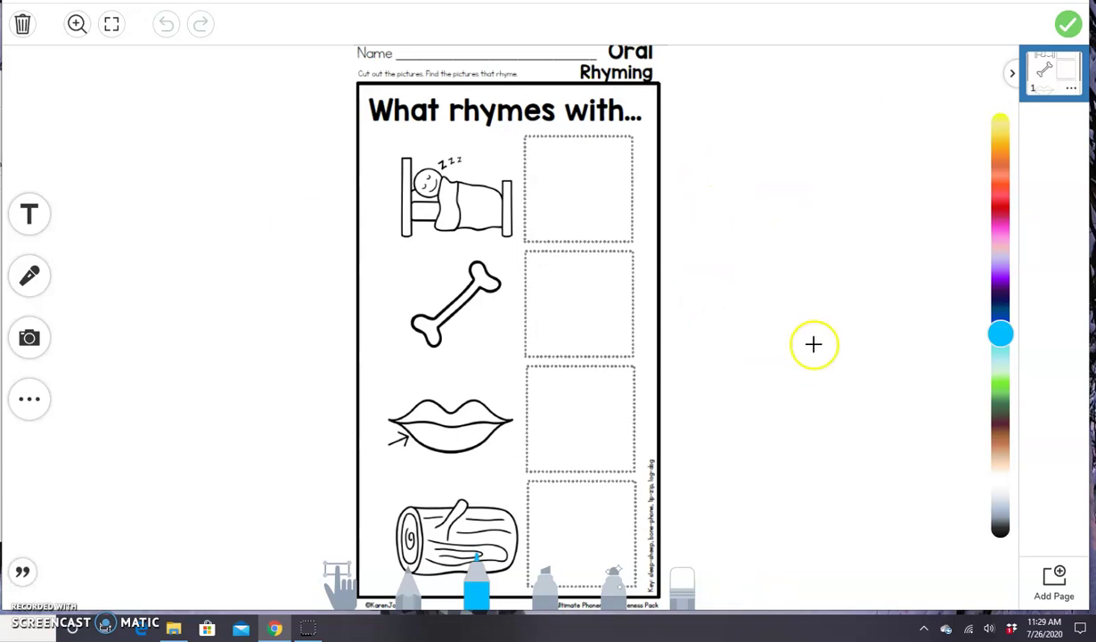
Insert the pictures "rhyming worksheet pic 1" and "rhyming worksheet pic 2" together onto the template page
click(34, 347)
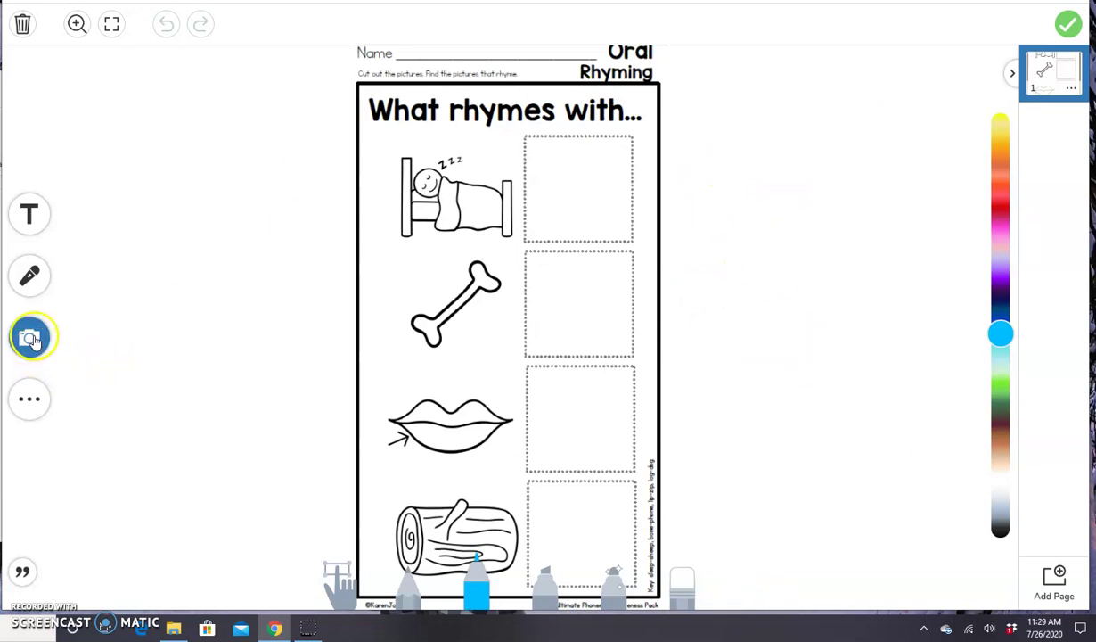
click(31, 337)
click(145, 337)
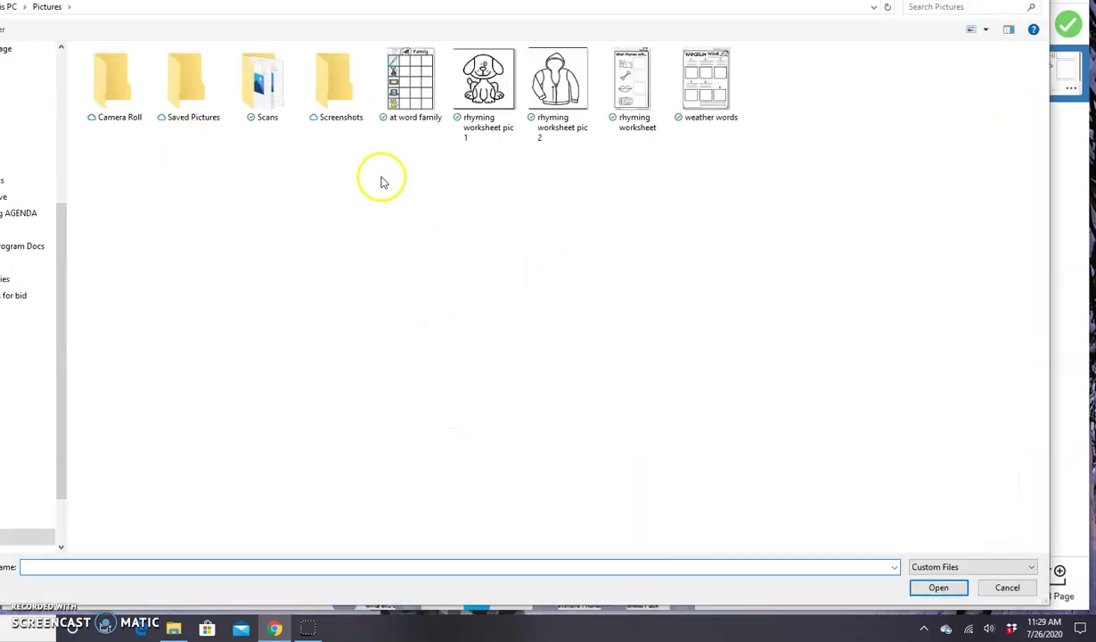
click(499, 92)
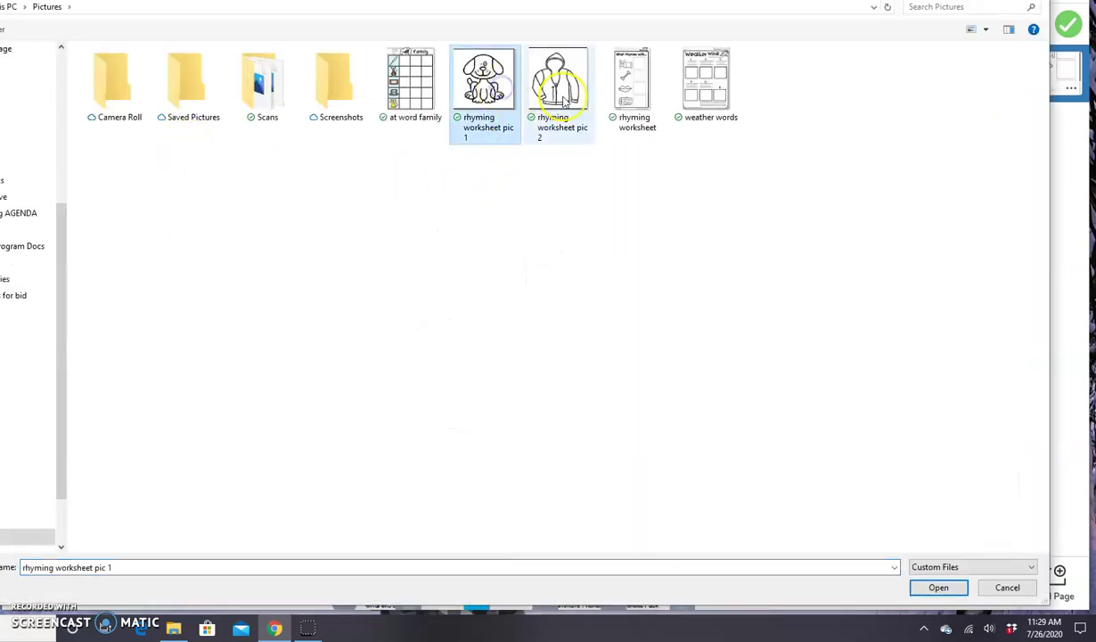
ctrl+click(543, 94)
click(949, 586)
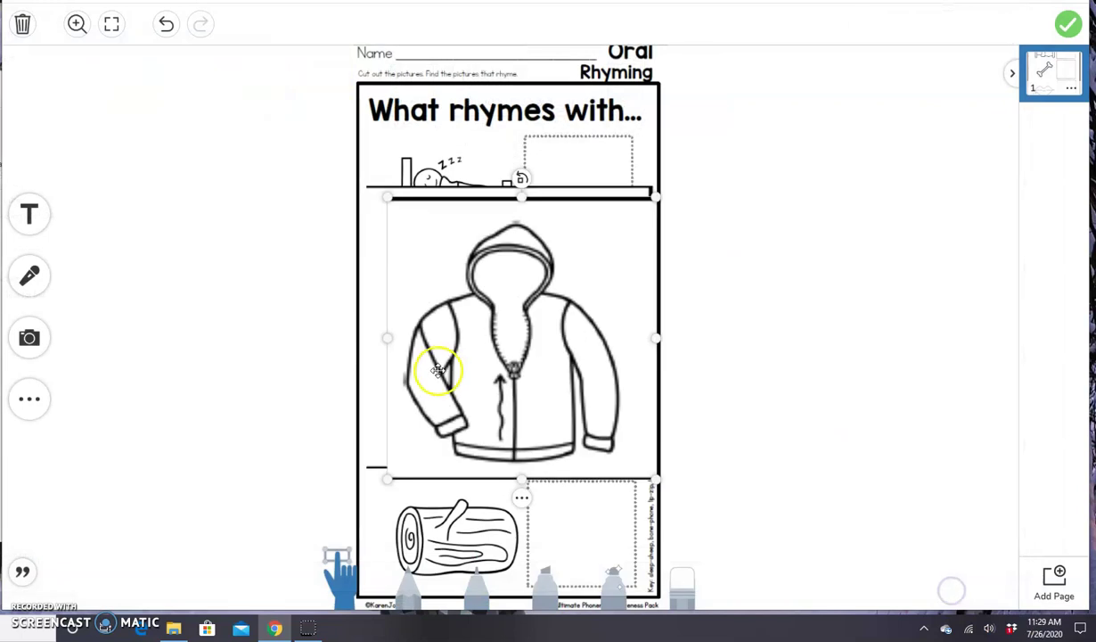
Shrink the jacket and dog pictures to fit the answer boxes and stack them beside the worksheet, with the dog above the jacket
drag(512, 242, 764, 181)
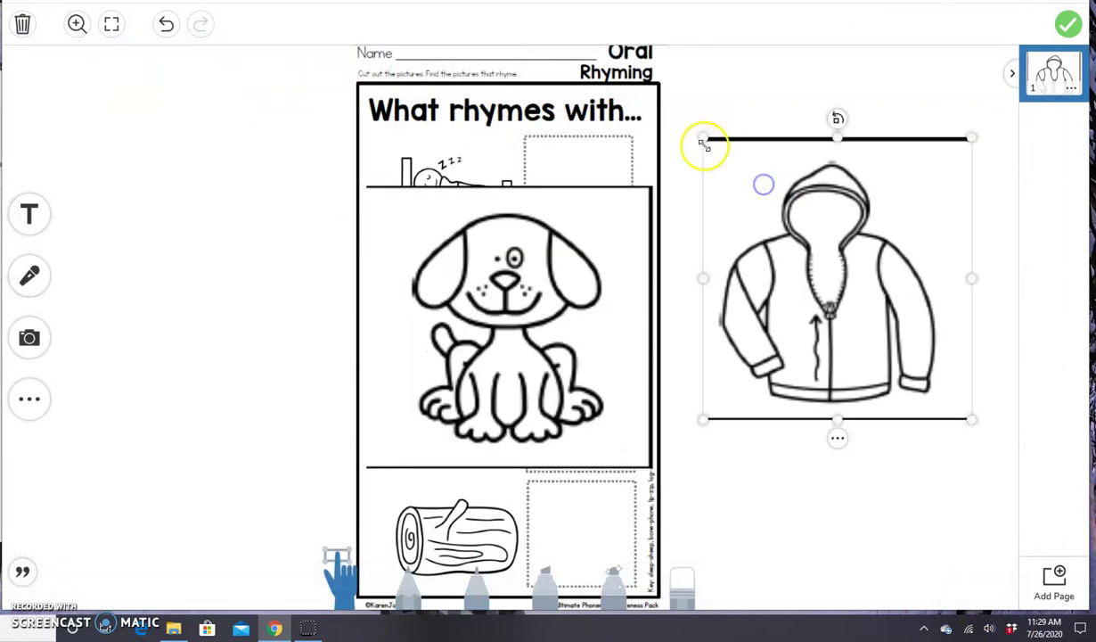
drag(702, 147, 815, 237)
click(535, 285)
drag(373, 187, 587, 339)
drag(602, 419, 791, 170)
click(860, 364)
drag(820, 262, 873, 318)
drag(886, 372, 587, 294)
drag(678, 272, 815, 259)
click(805, 541)
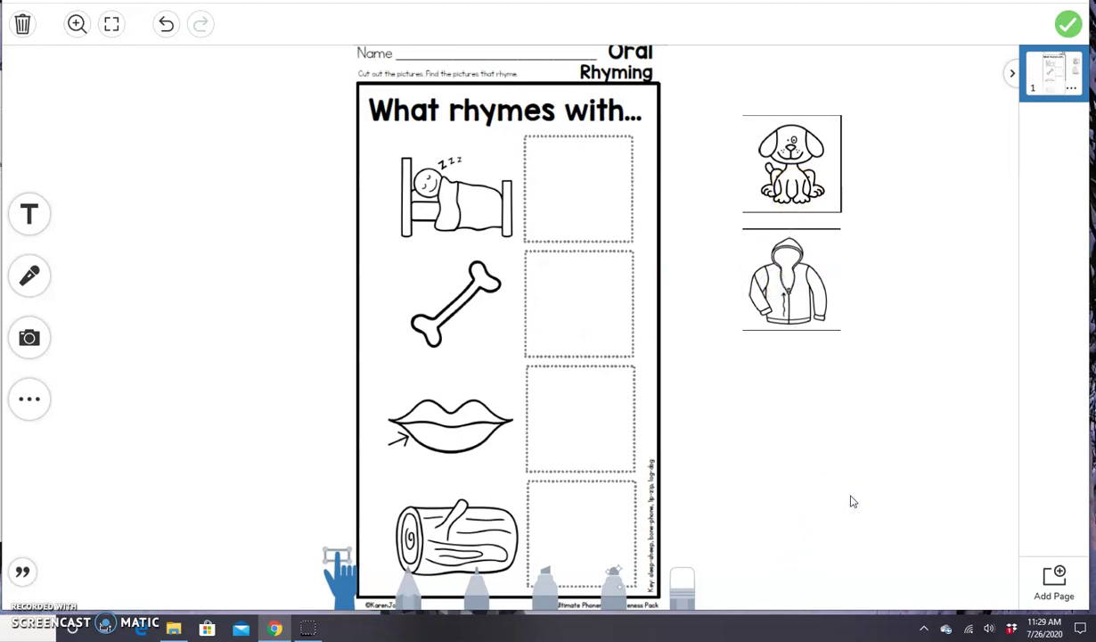
Save the template and the Rhyming Worksheet PA activity, and assign it to all students in the class
click(1068, 24)
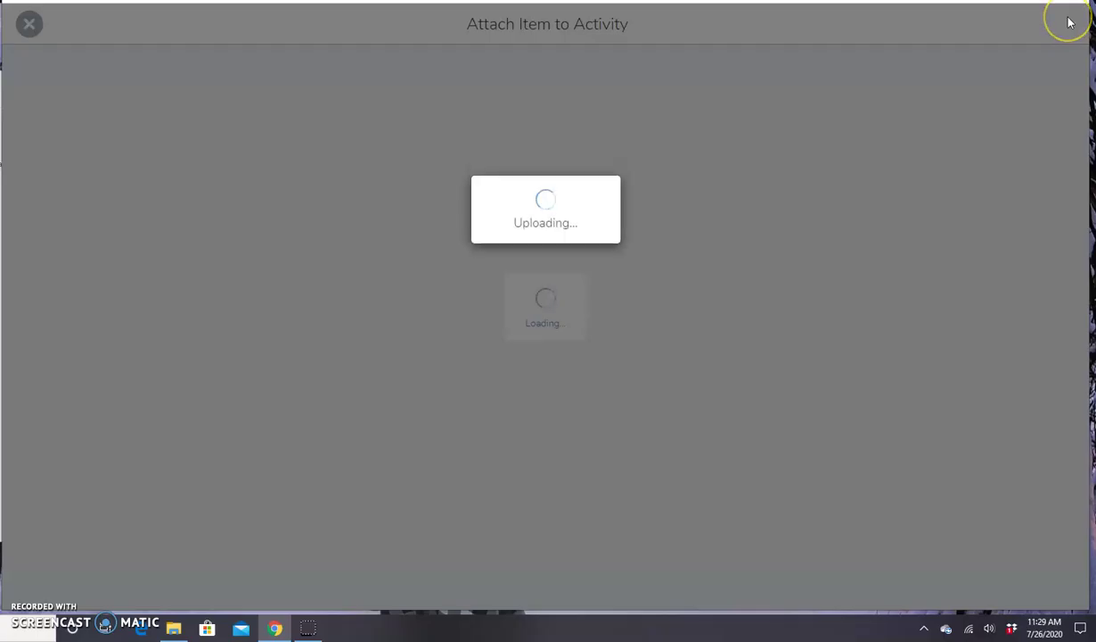
click(1034, 586)
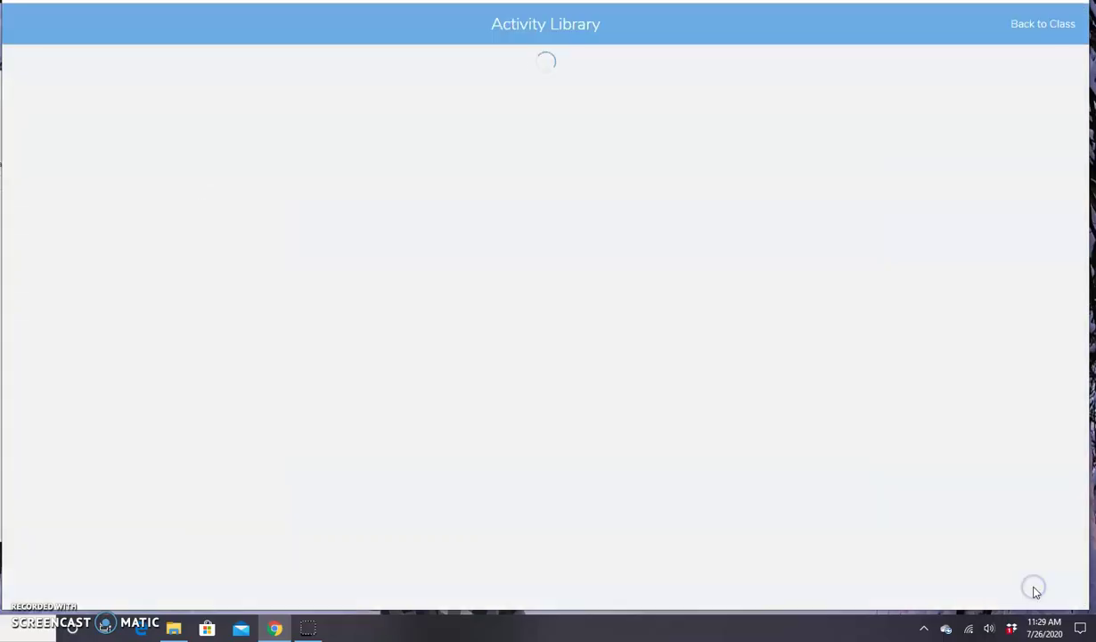
click(858, 136)
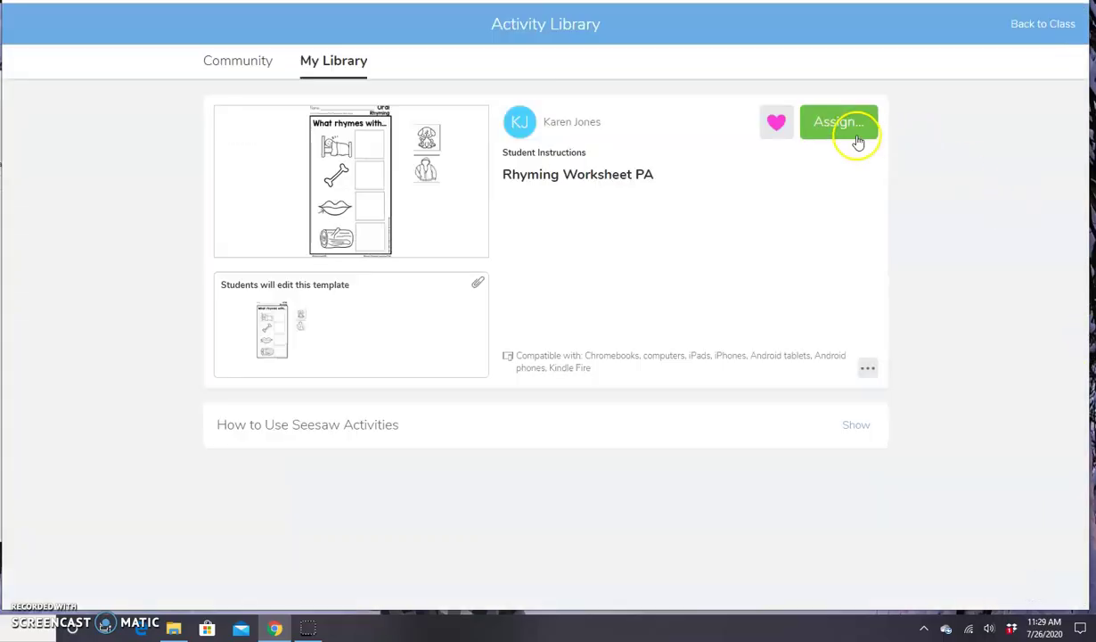
click(656, 467)
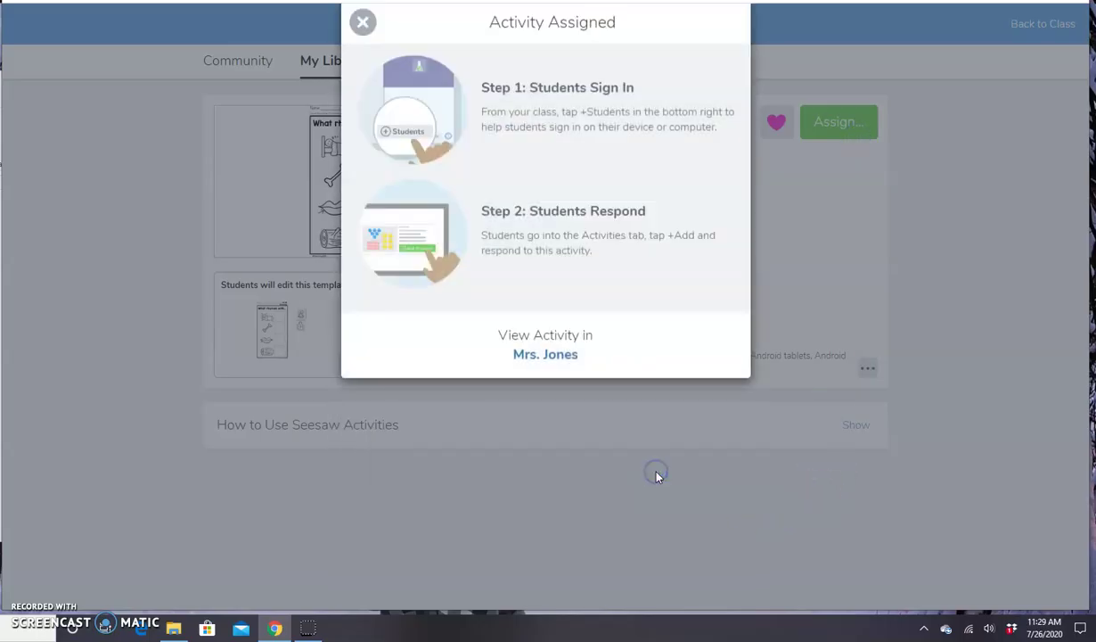
View the assigned activity in the class and start a response to Rhyming Worksheet PA as Sample Student
click(544, 379)
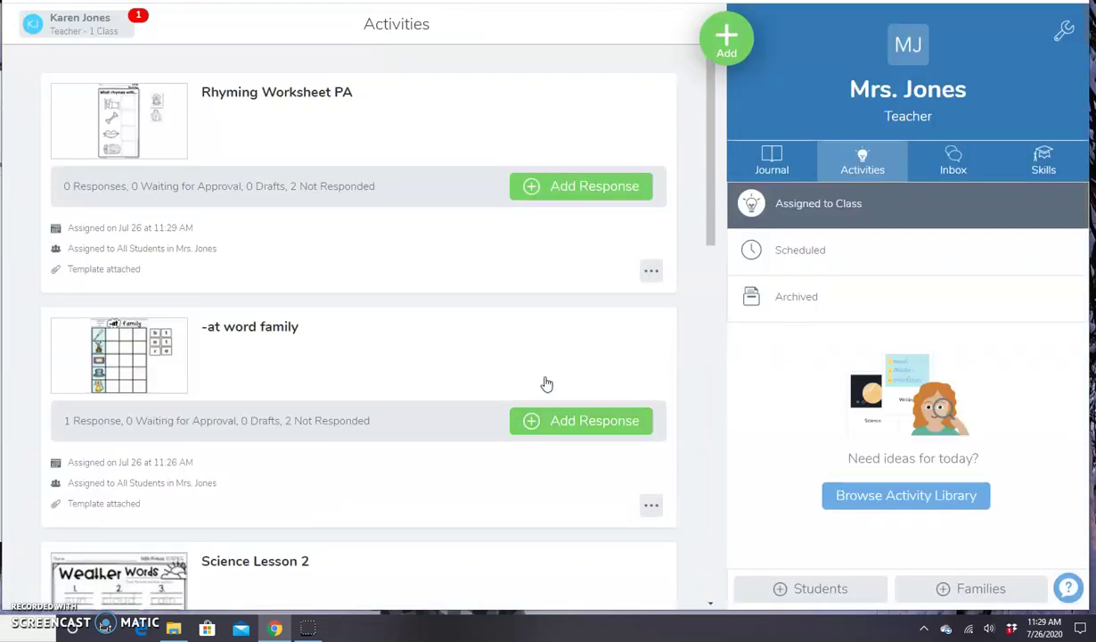
click(574, 181)
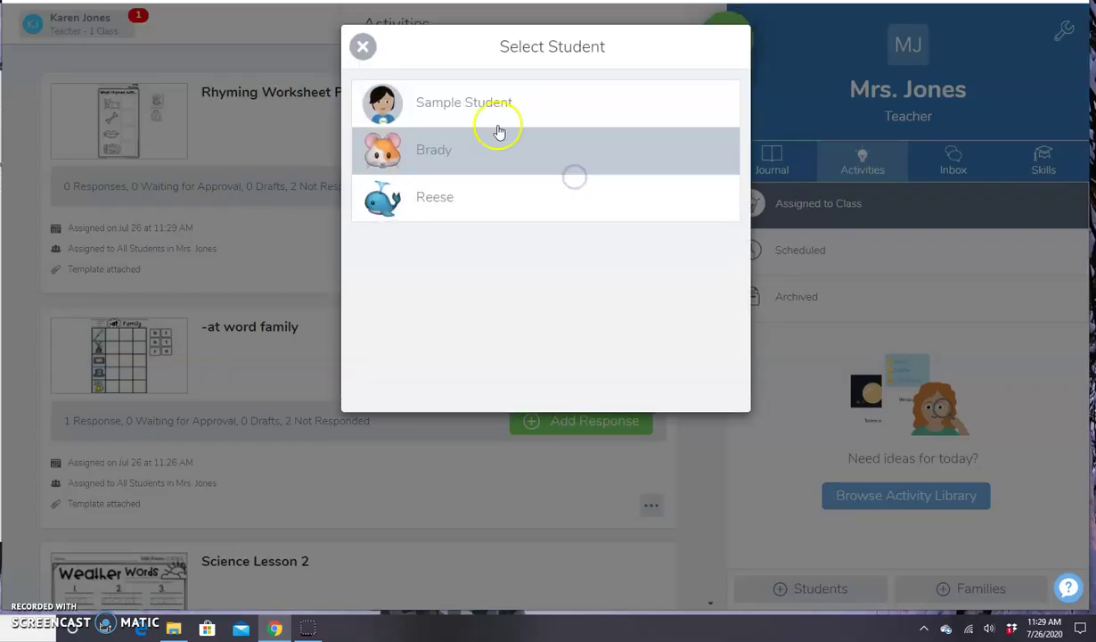
click(447, 107)
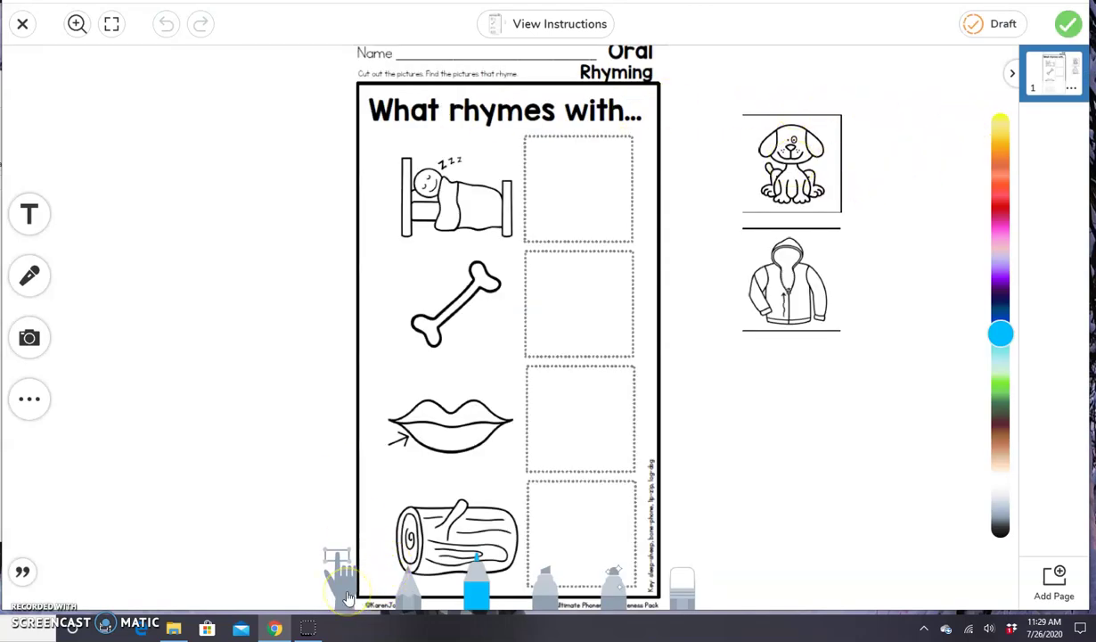
Move the dog into the box beside the log and the jacket into the box beside the lips, and submit the response
click(347, 594)
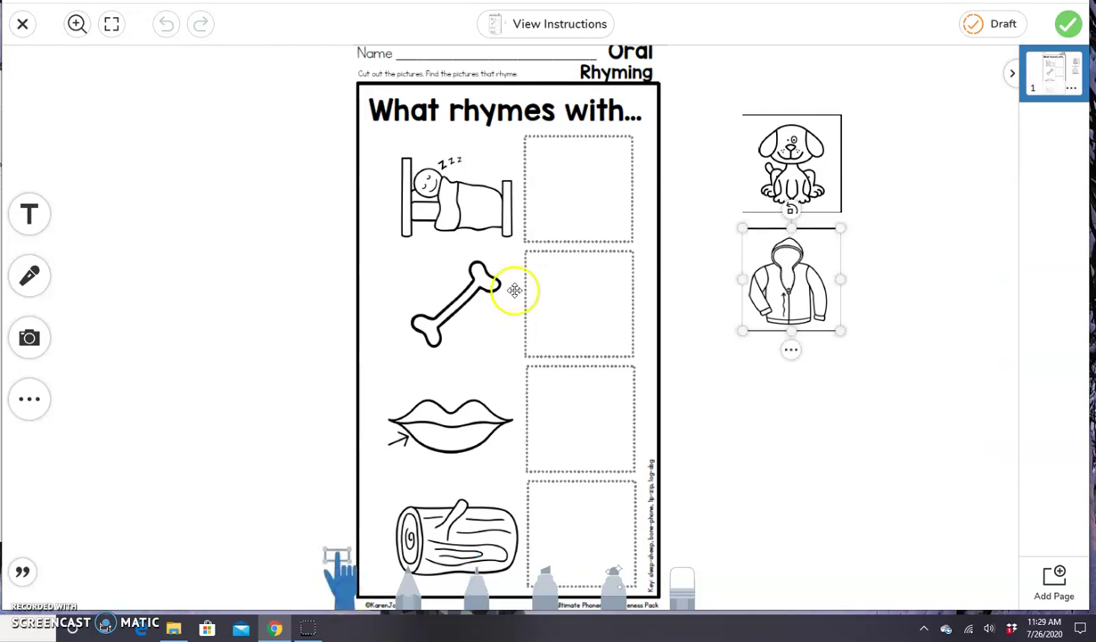
drag(770, 280, 789, 308)
drag(783, 166, 593, 530)
drag(746, 324, 583, 426)
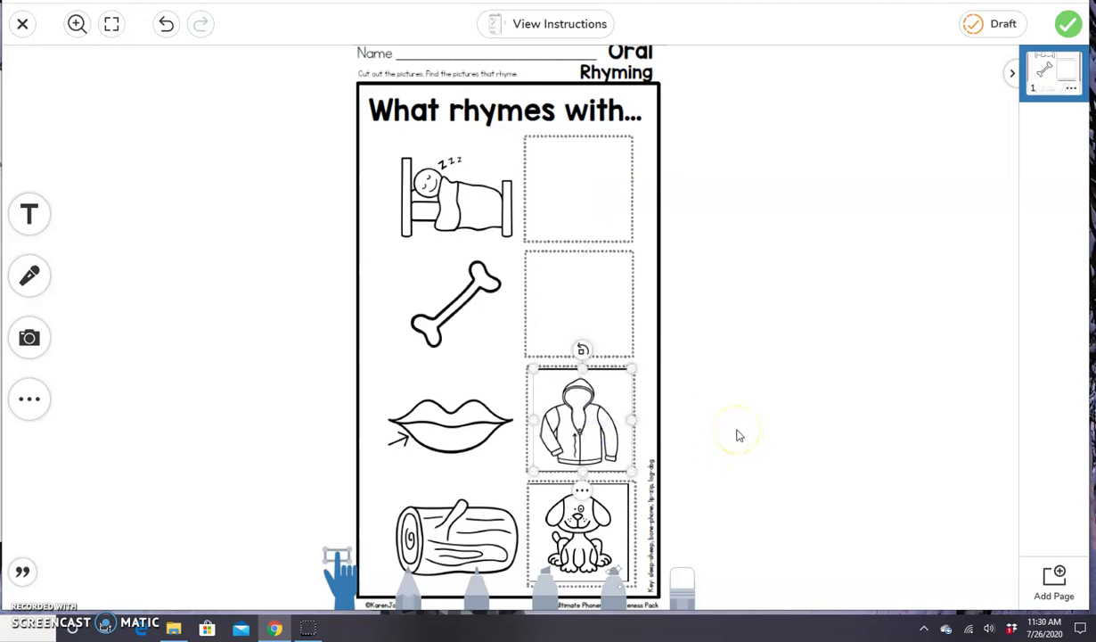
click(784, 425)
click(1073, 32)
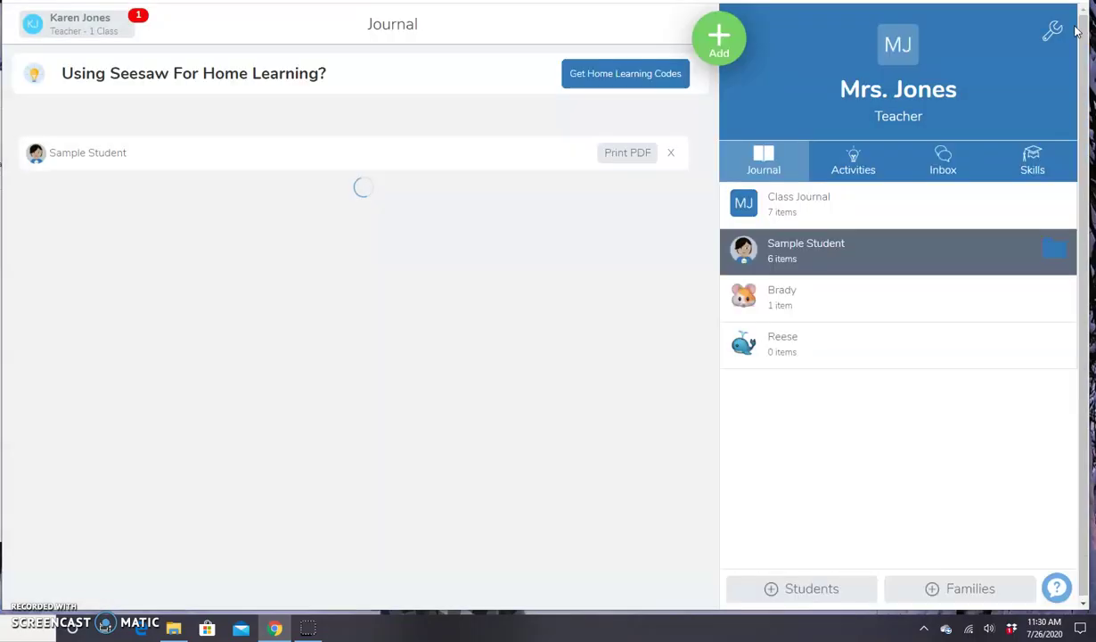